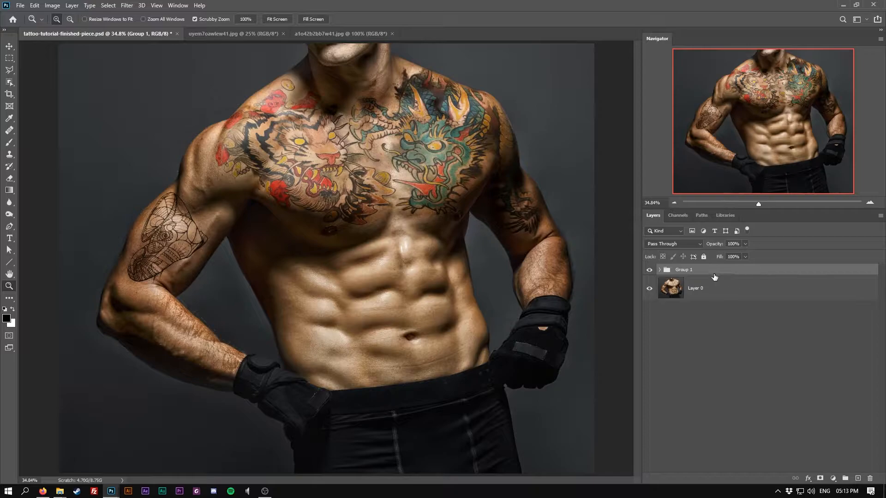
Step: Delete the existing tattoo layer group from the finished composite
left_click_drag(714, 276, 871, 479)
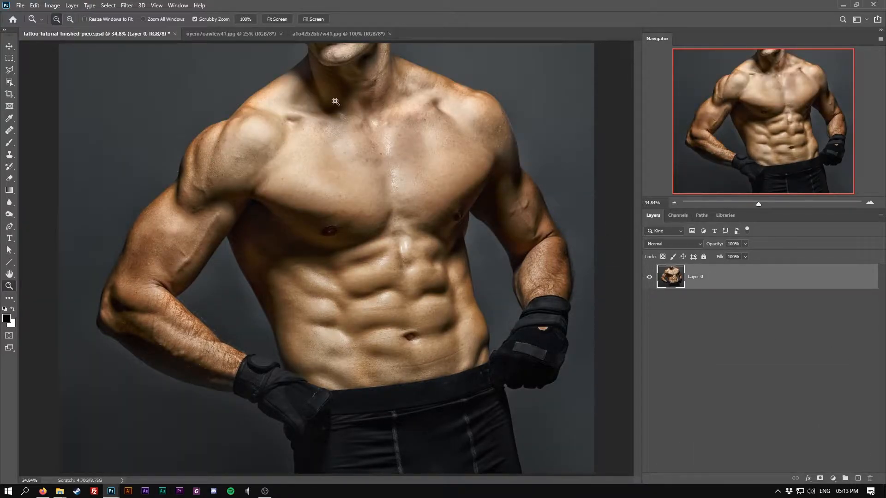
Step: Switch to the chest tattoo photo and convert its Background into a regular layer named Layer 0
left_click(229, 34)
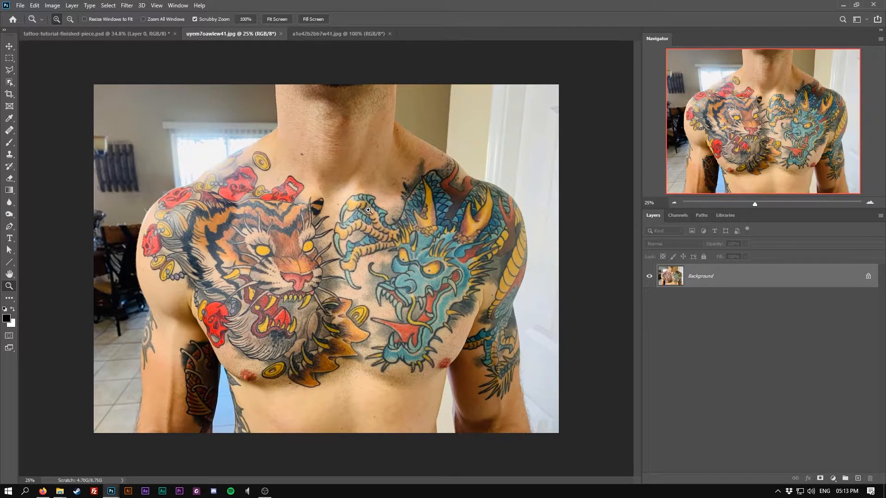
double_click(700, 276)
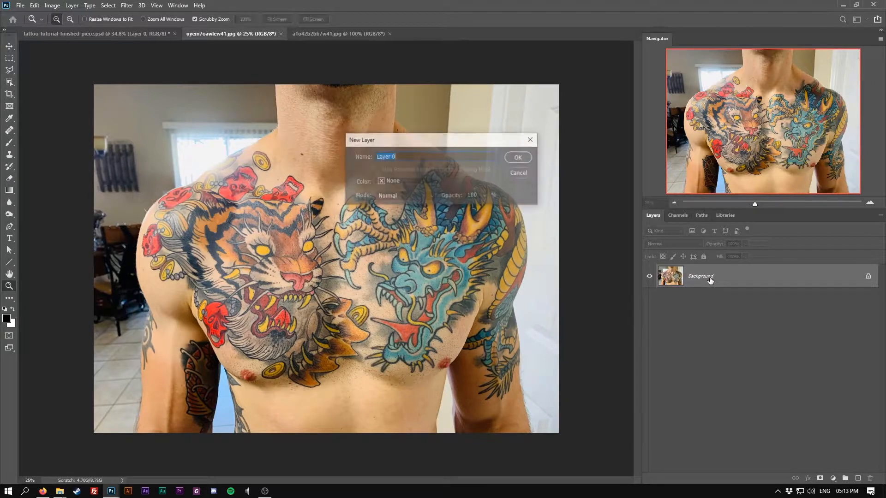
key("Return")
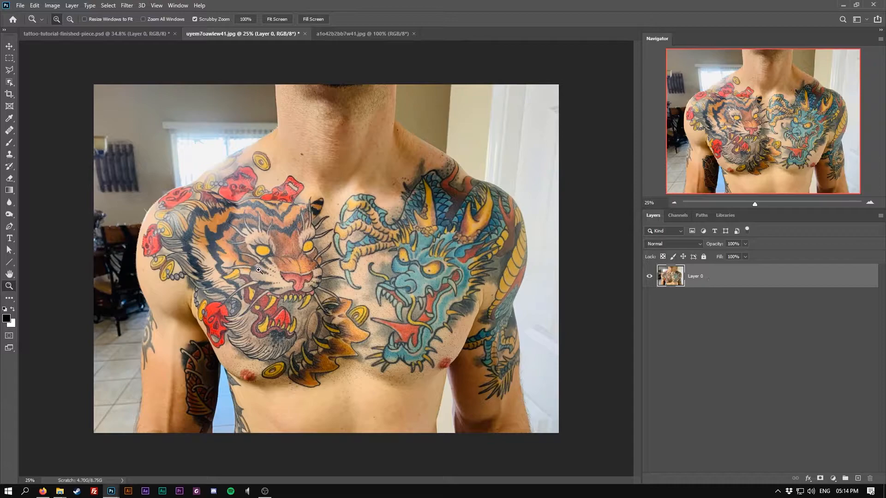
Step: With the Pen tool, trace a path along the lower edge of the chest tattoo from the left arm to the right pec
left_click(9, 226)
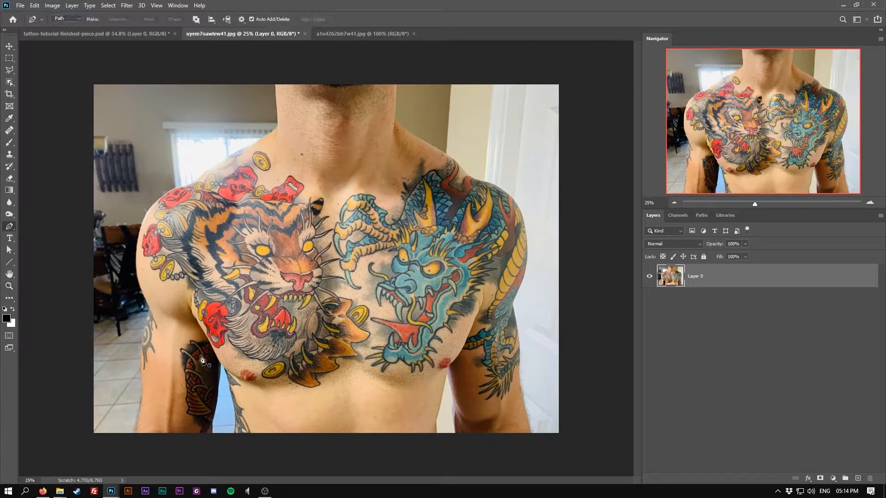
left_click(153, 282)
left_click(176, 292)
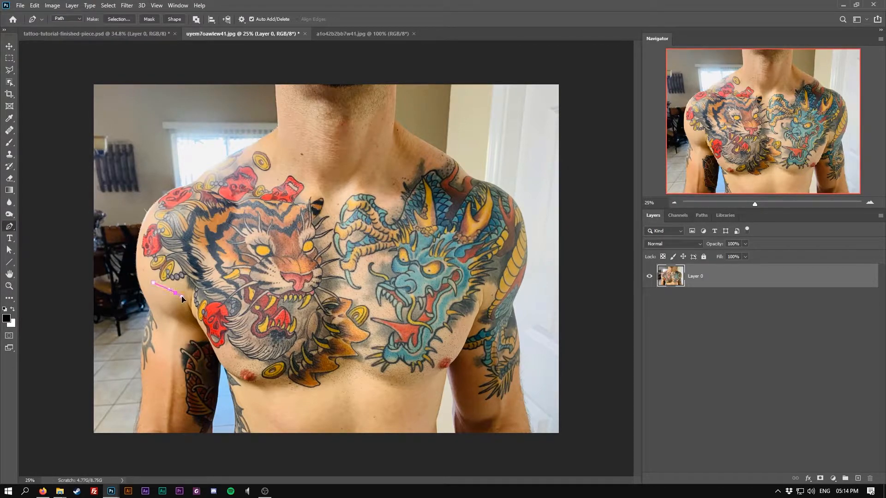
left_click_drag(199, 323, 202, 335)
left_click_drag(237, 364, 254, 369)
left_click(259, 376)
left_click(281, 390)
left_click_drag(321, 395, 365, 375)
left_click(392, 377)
left_click_drag(423, 375, 431, 370)
left_click(447, 351)
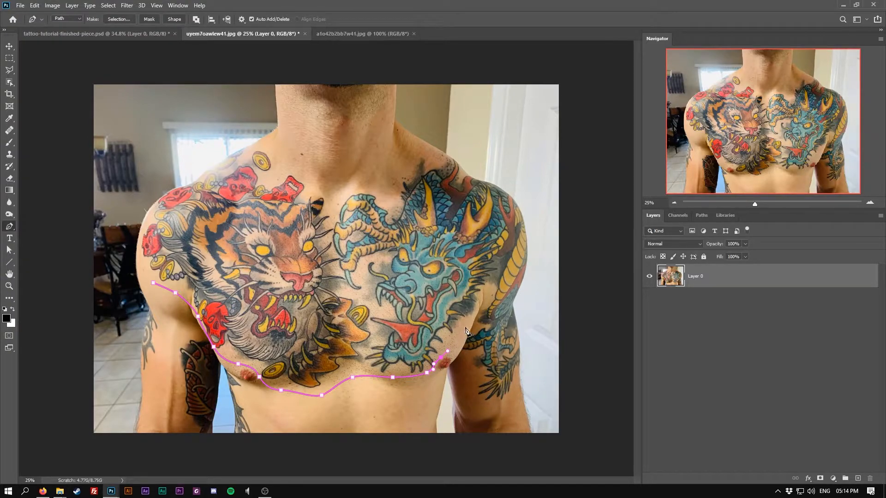
Step: Continue the path down around the dragon tattoo on the right upper arm and back up its outer edge
mouse_move(472, 321)
left_mouse_down()
mouse_move(482, 300)
mouse_move(475, 325)
left_mouse_up()
mouse_move(462, 355)
left_mouse_down()
mouse_move(457, 363)
mouse_move(483, 406)
left_mouse_up()
left_click_drag(495, 407, 515, 401)
left_click(519, 382)
left_click_drag(512, 304, 505, 291)
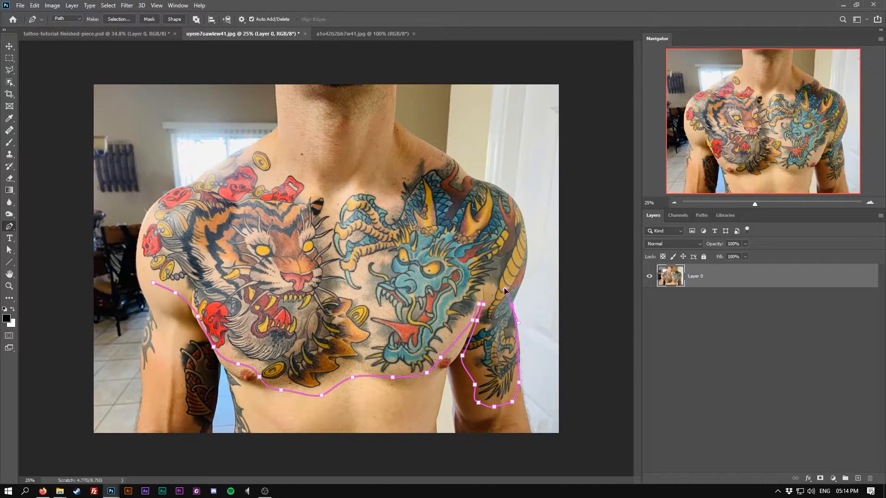
Step: Trace the path across the shoulders and collarbones and close it at the starting point on the left arm
left_click_drag(525, 254, 524, 239)
left_click_drag(511, 198, 498, 191)
left_click_drag(475, 179, 462, 175)
left_click_drag(444, 152, 389, 172)
left_click_drag(336, 189, 313, 186)
left_click_drag(278, 161, 249, 150)
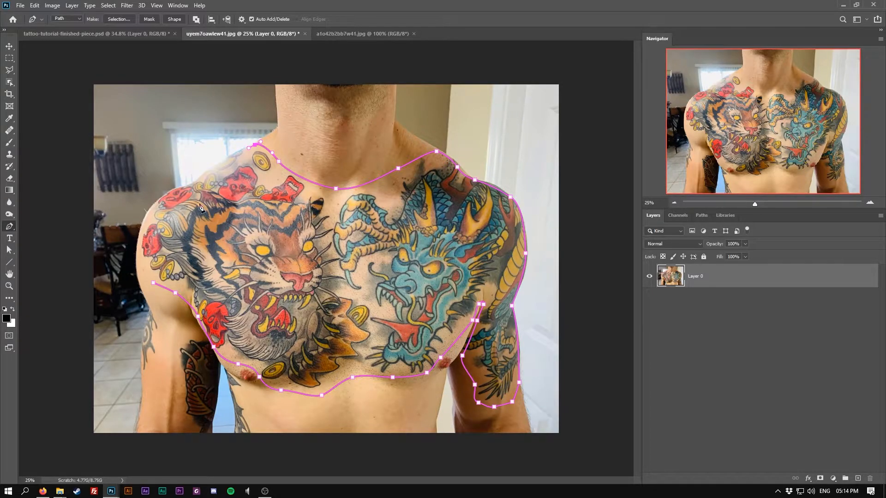
left_click_drag(206, 174, 164, 203)
left_click_drag(140, 239, 152, 282)
left_click(154, 283)
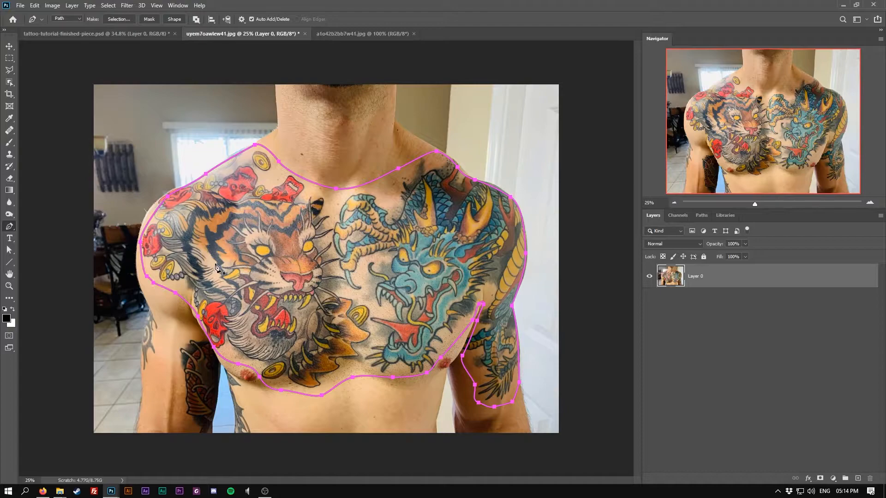
Step: Make a selection from the closed tattoo path
right_click(369, 235)
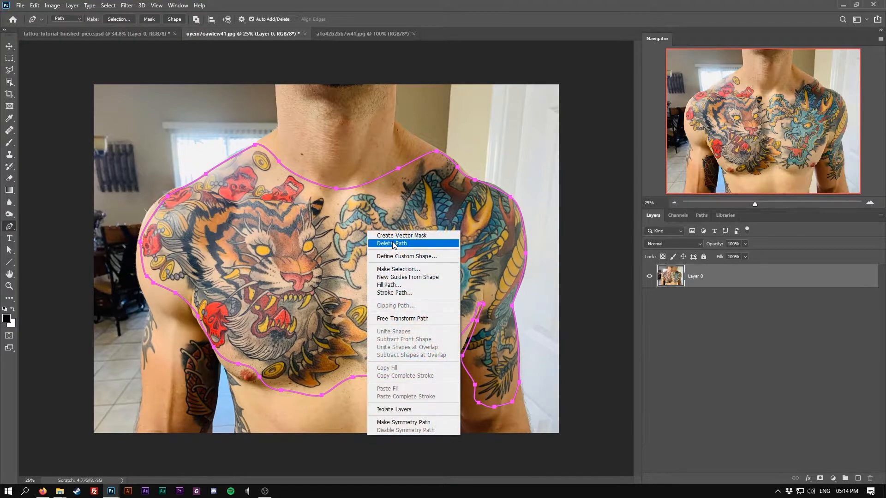
left_click(400, 270)
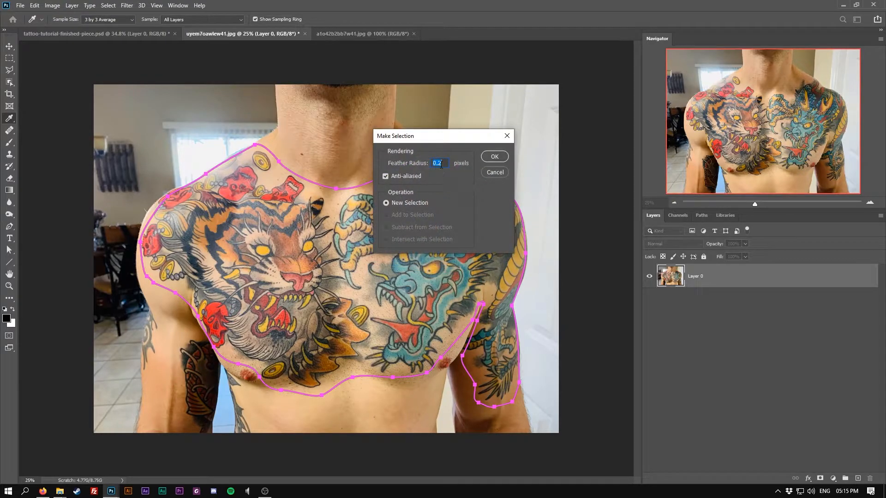
left_click(497, 160)
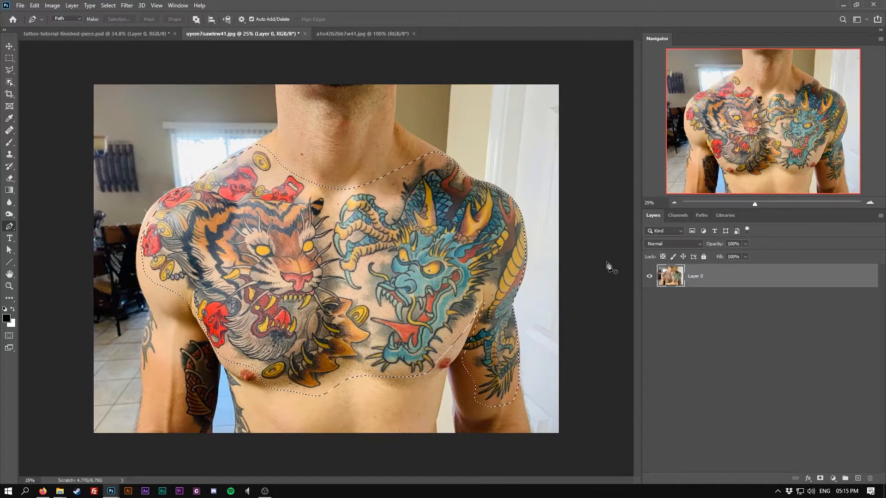
Step: Copy the selected tattoo onto a new layer and hide Layer 0
key("ctrl+j")
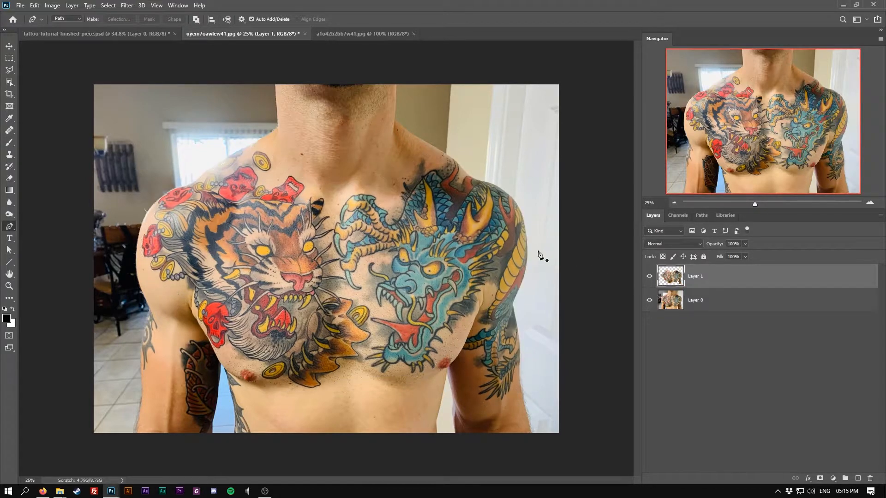
left_click(650, 301)
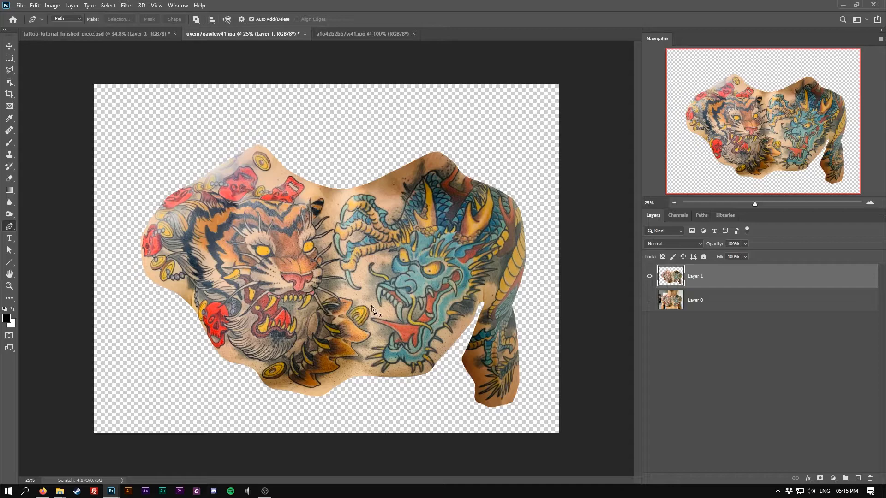
Step: Select the skin tone with Color Range at Fuzziness 88, delete it from Layer 1, and deselect
left_click(107, 7)
left_click(124, 95)
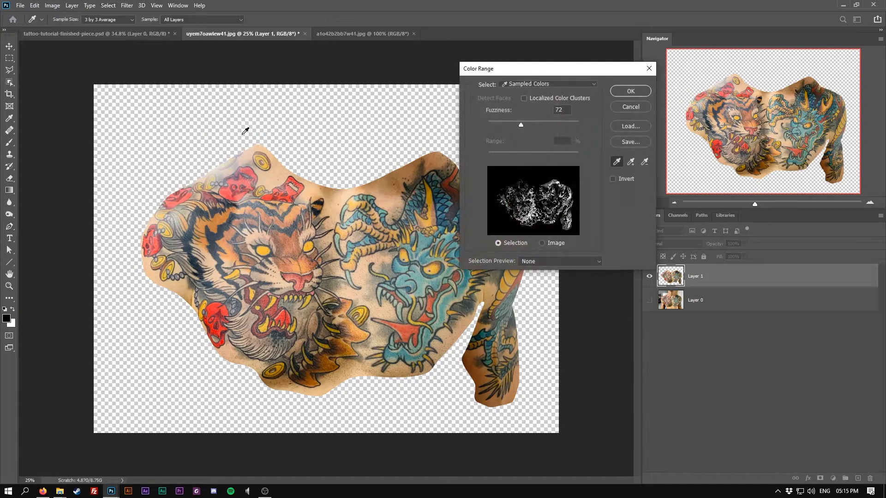
left_click(333, 203)
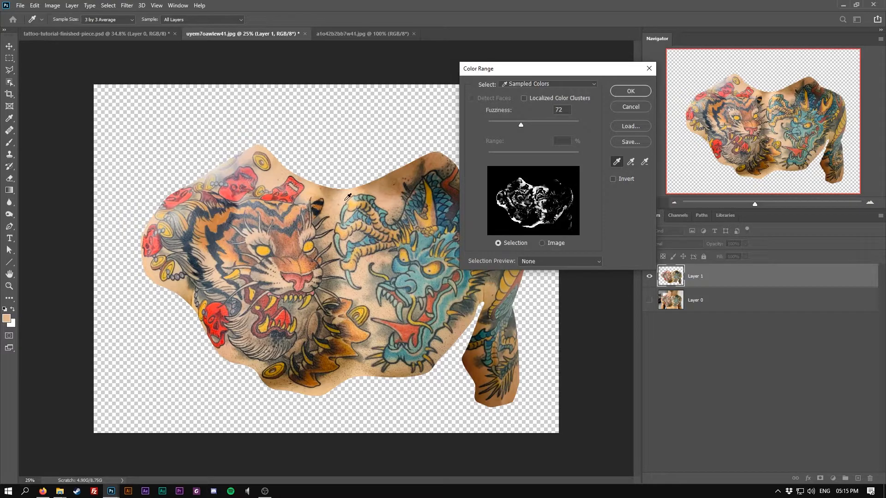
left_click_drag(521, 125, 530, 125)
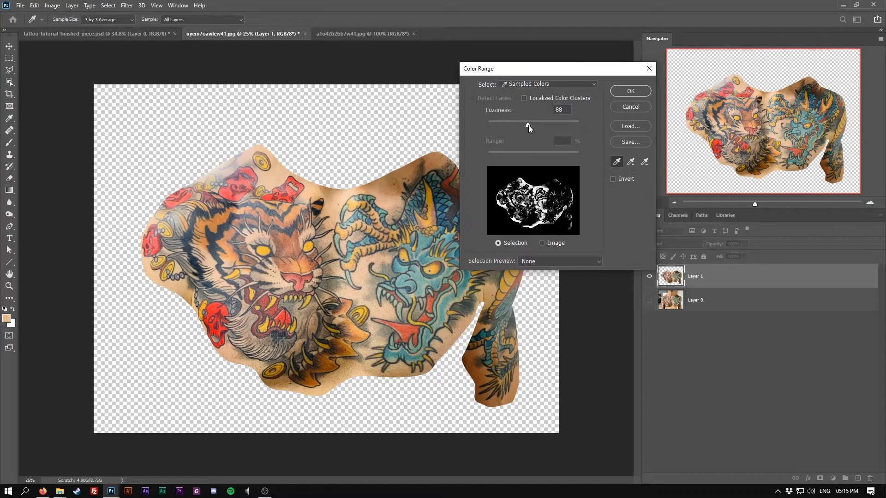
left_click(528, 126)
left_click(629, 91)
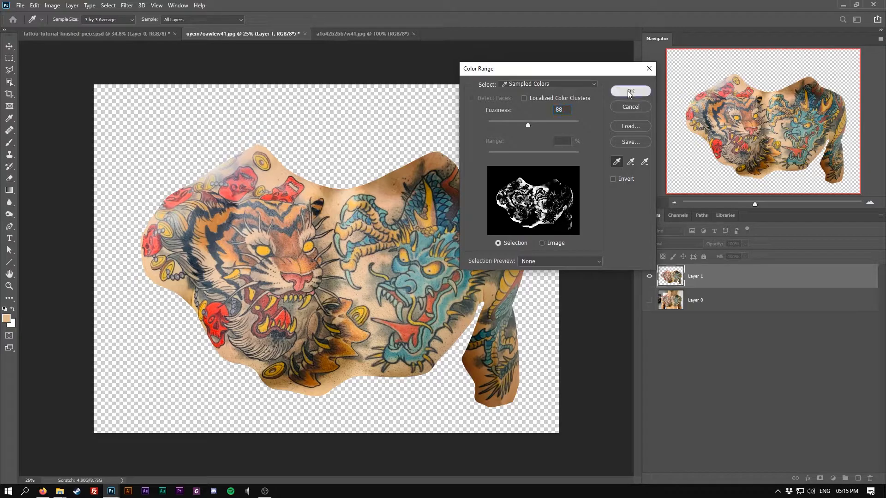
key("p")
key("Delete")
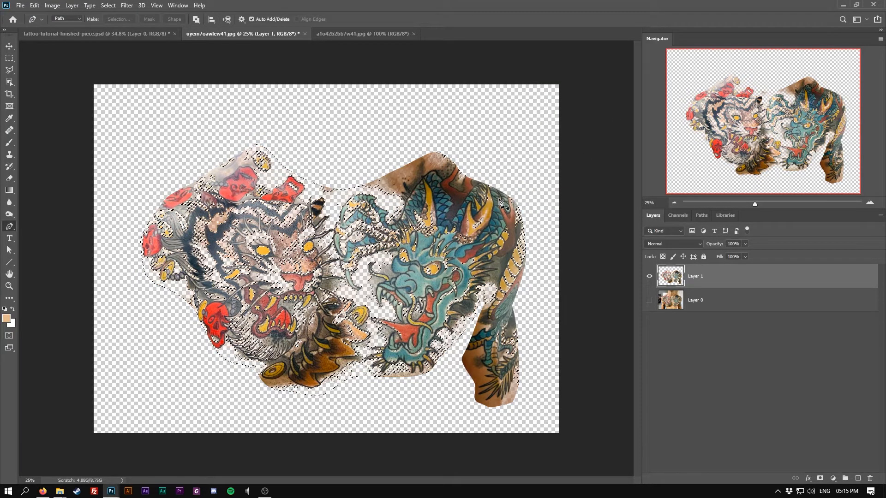
key("ctrl+d")
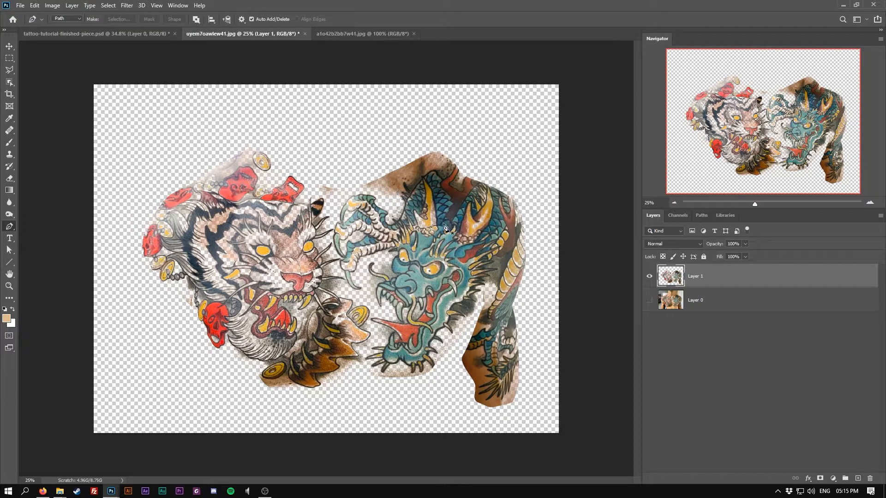
Step: Sample the remaining darker skin with Color Range at Fuzziness 79, delete it, and deselect
left_click(109, 5)
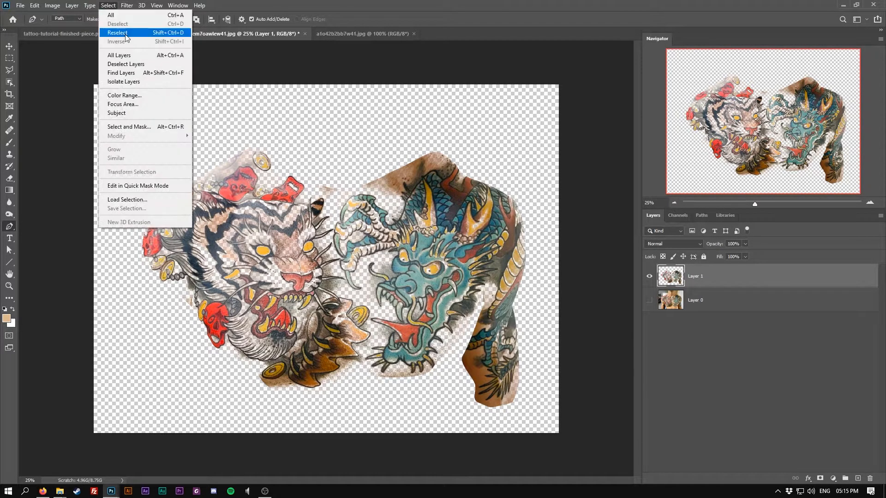
left_click(124, 95)
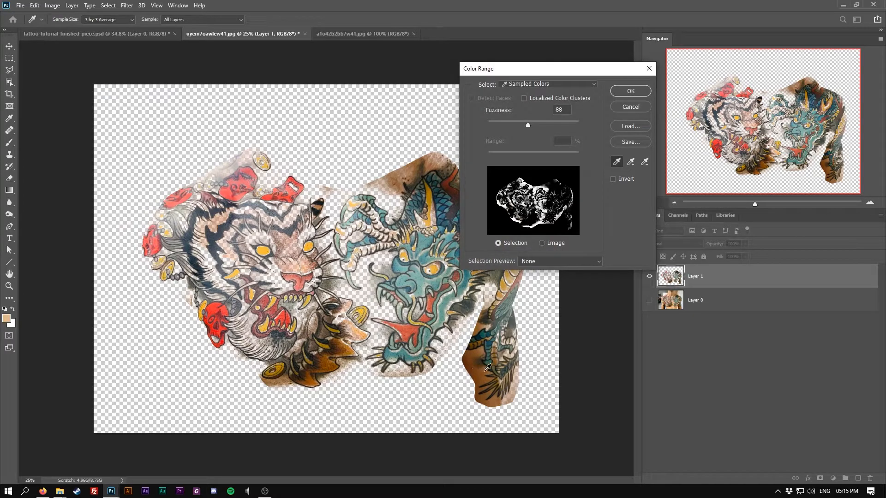
left_click(488, 367)
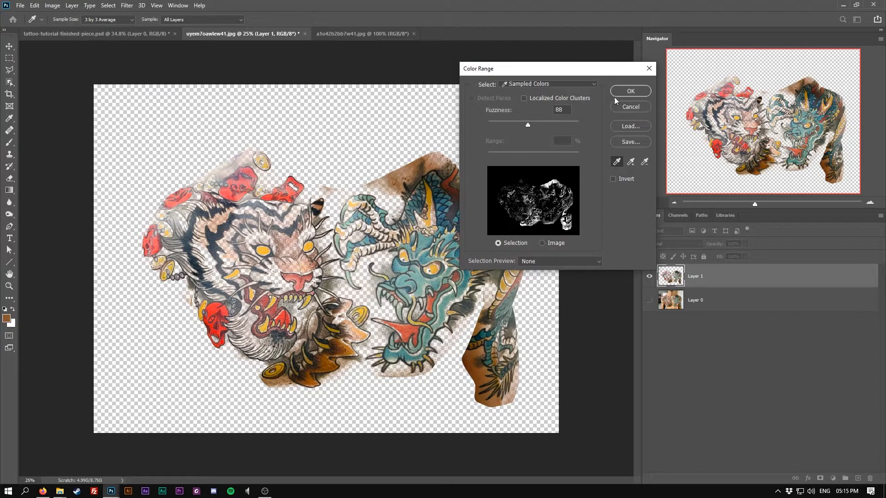
left_click_drag(528, 124, 524, 124)
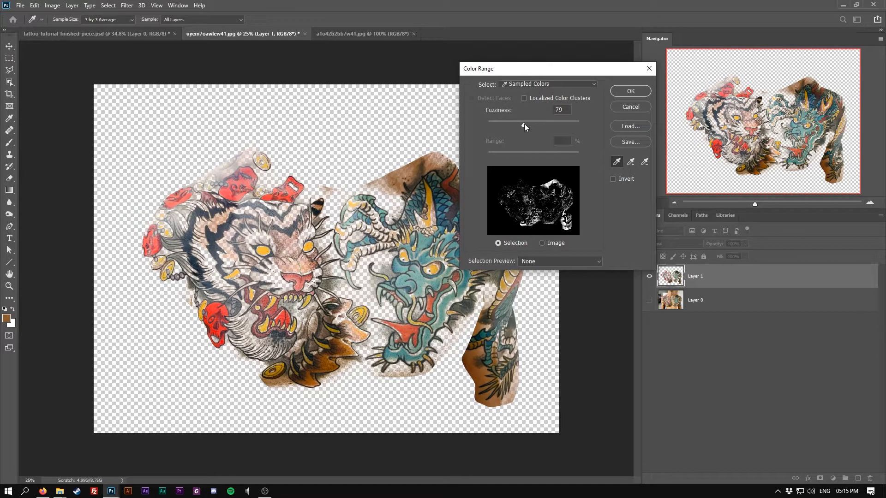
left_click(631, 91)
key("p")
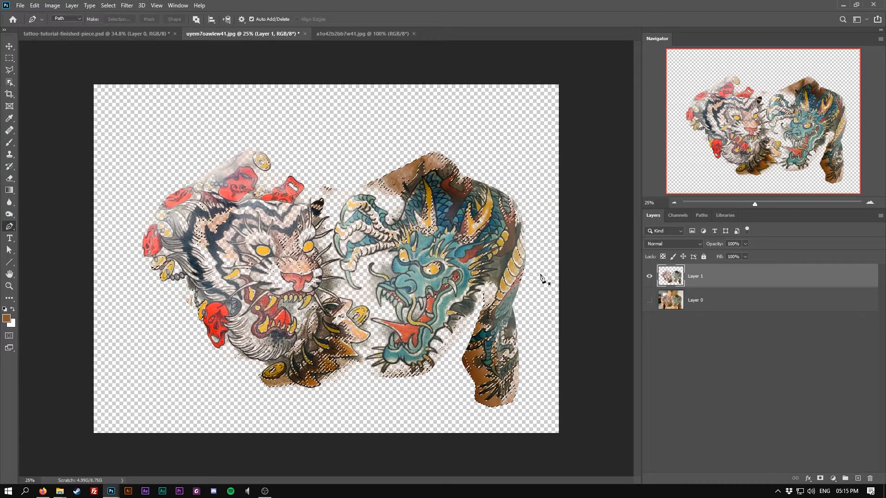
key("Delete")
key("ctrl+d")
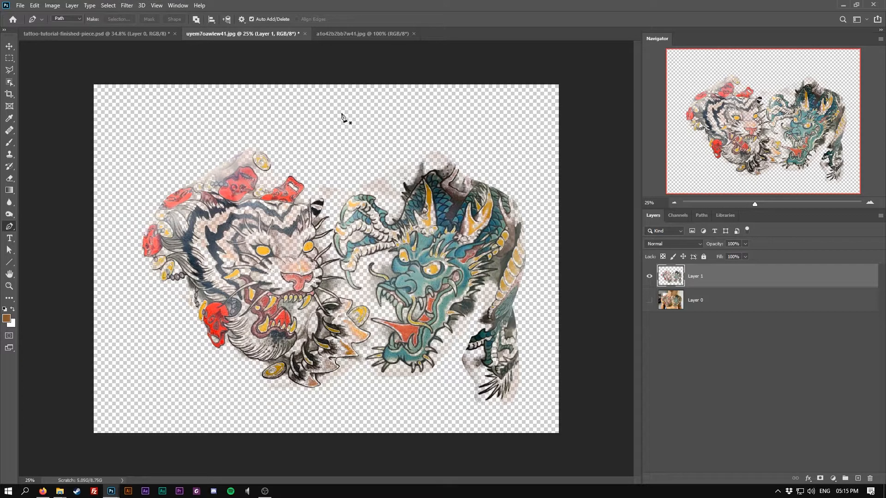
Step: Move the extracted tattoo layer into the finished-piece document over the model's chest
left_click_drag(273, 34, 276, 113)
left_click(138, 33)
left_click(7, 46)
left_click_drag(379, 116, 134, 201)
left_click_drag(199, 383, 323, 161)
left_click(433, 200)
left_click_drag(479, 148, 418, 214)
Step: Free-transform the tattoo layer to about 56% size, rotate it about -6°, position it on the chest, and commit
key("ctrl+t")
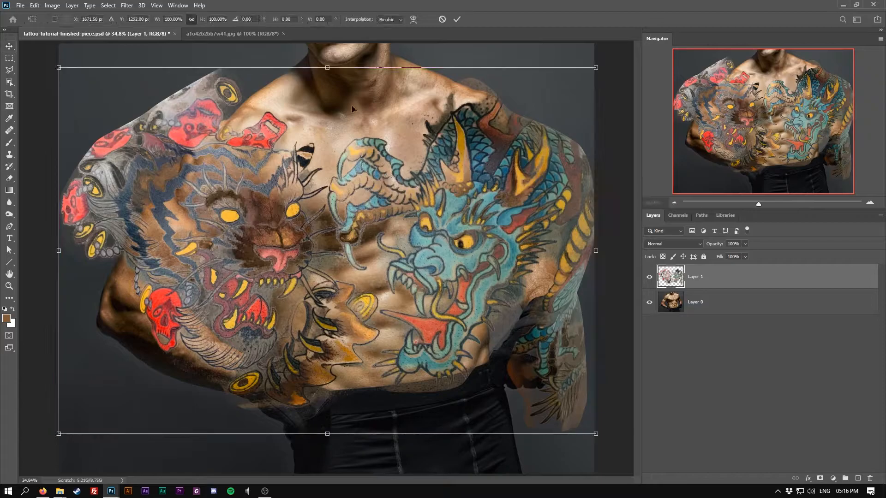
left_click_drag(327, 66, 337, 237)
left_click_drag(407, 312, 422, 146)
left_click_drag(500, 73, 494, 44)
mouse_move(400, 134)
left_mouse_down()
mouse_move(427, 139)
mouse_move(409, 138)
left_mouse_up()
mouse_move(366, 253)
left_mouse_down()
mouse_move(368, 237)
mouse_move(369, 254)
left_mouse_up()
left_click_drag(403, 210, 410, 209)
left_click_drag(493, 137, 522, 139)
mouse_move(463, 144)
left_mouse_down()
mouse_move(447, 159)
mouse_move(453, 148)
left_mouse_up()
left_click_drag(523, 120, 495, 135)
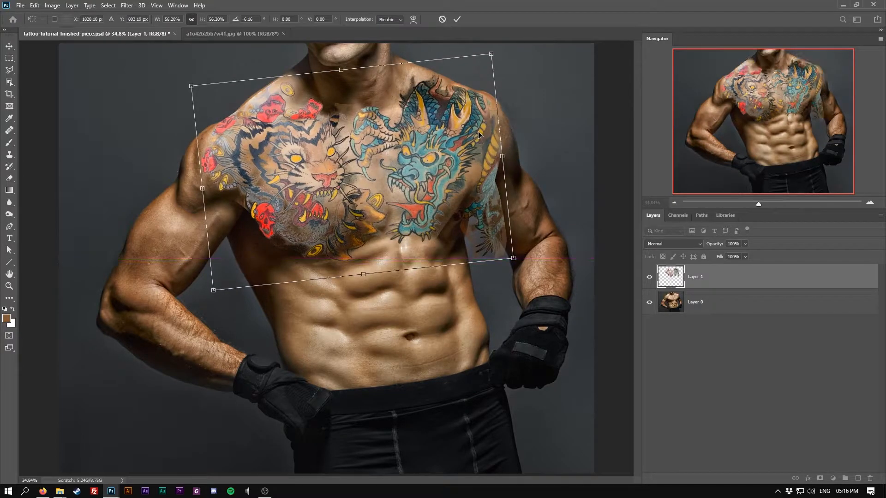
left_click_drag(362, 275, 364, 272)
key("Return")
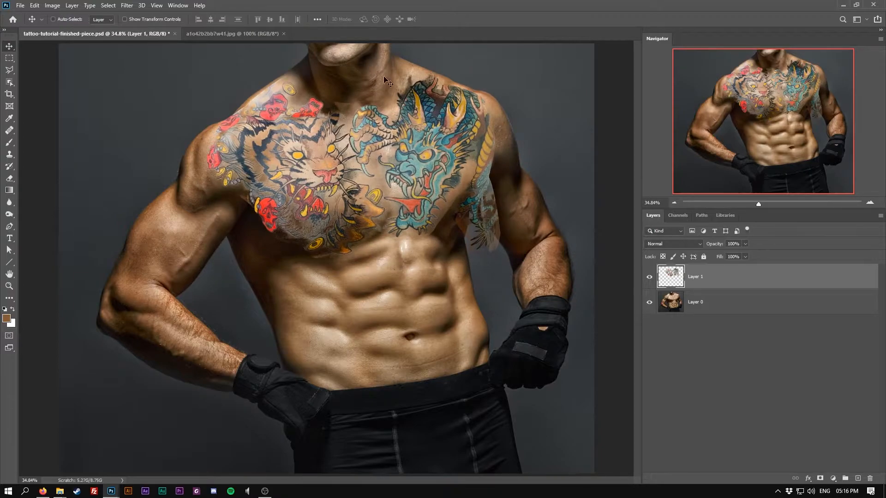
Step: Start a Warp transform on the tattoo and pull its right side down over the shoulder and upper arm
left_click(34, 5)
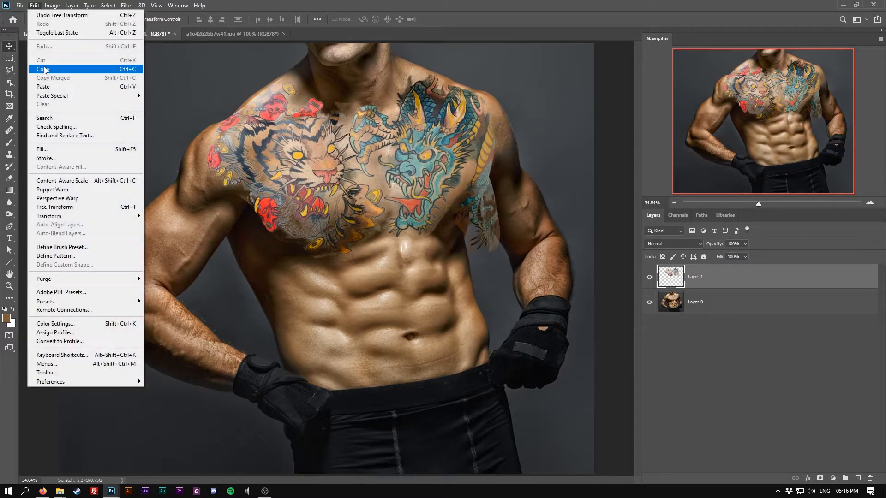
mouse_move(85, 216)
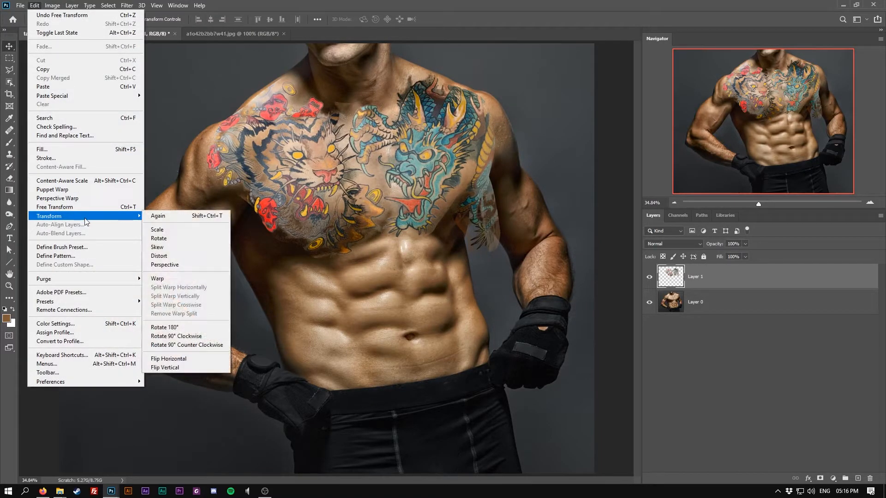
left_click(174, 279)
left_click_drag(503, 228, 541, 250)
left_click_drag(493, 171, 492, 155)
left_click_drag(429, 118, 427, 112)
left_click_drag(273, 144, 276, 136)
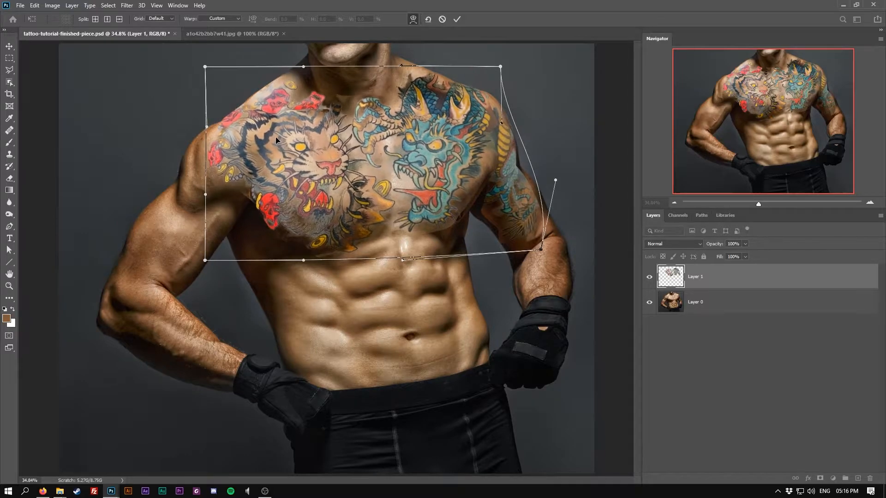
Step: Refine the warp on the tattoo's left shoulder and lower edge to follow the chest, then commit it
left_click_drag(204, 67, 200, 62)
left_click_drag(242, 124, 240, 131)
left_click_drag(317, 254, 323, 231)
left_click_drag(351, 157, 353, 148)
left_click_drag(468, 220, 466, 212)
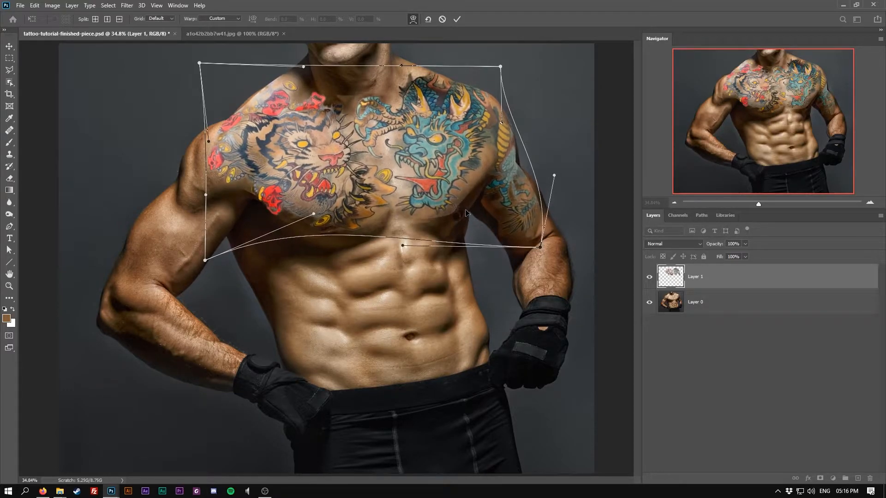
left_click_drag(542, 246, 553, 244)
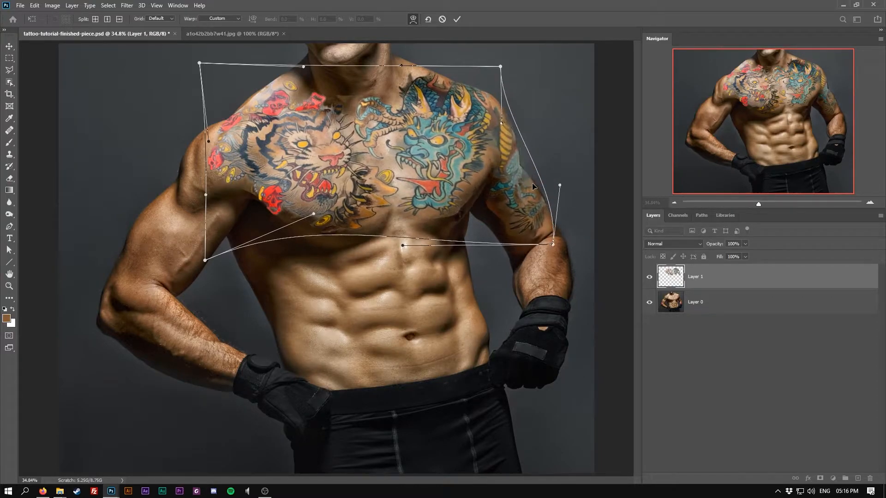
left_click_drag(553, 245, 554, 244)
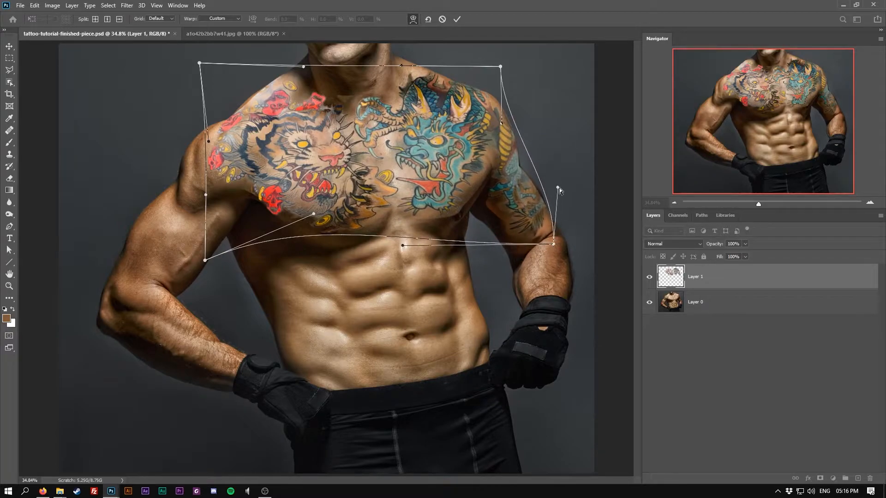
left_click_drag(272, 205, 272, 196)
left_click_drag(217, 155, 215, 152)
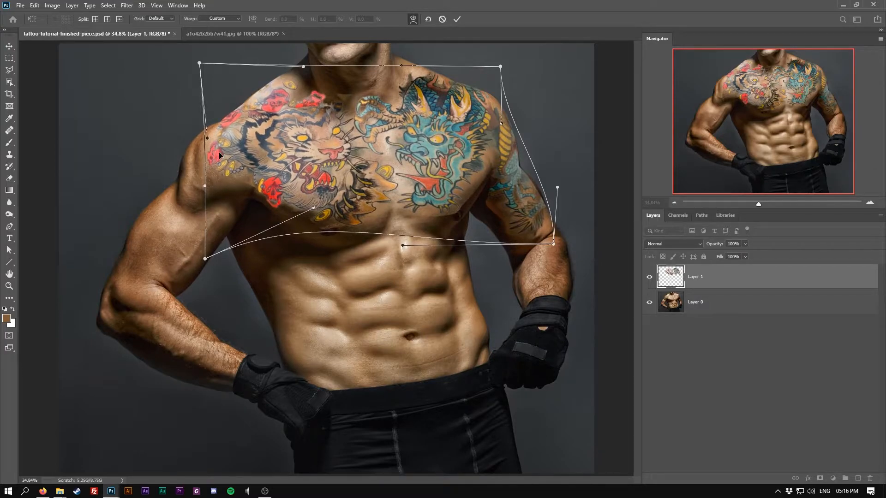
key("Return")
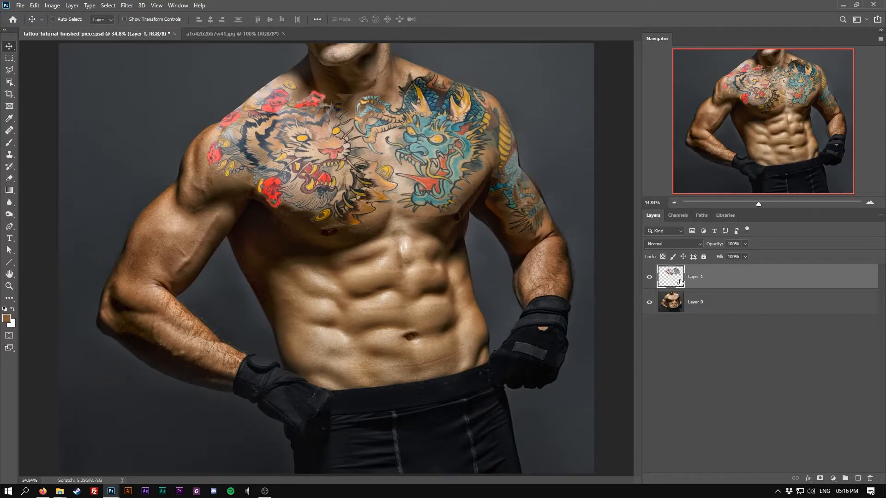
Step: Set the tattoo layer's blend mode to Multiply and add a Curves adjustment clipped to it
left_click(672, 244)
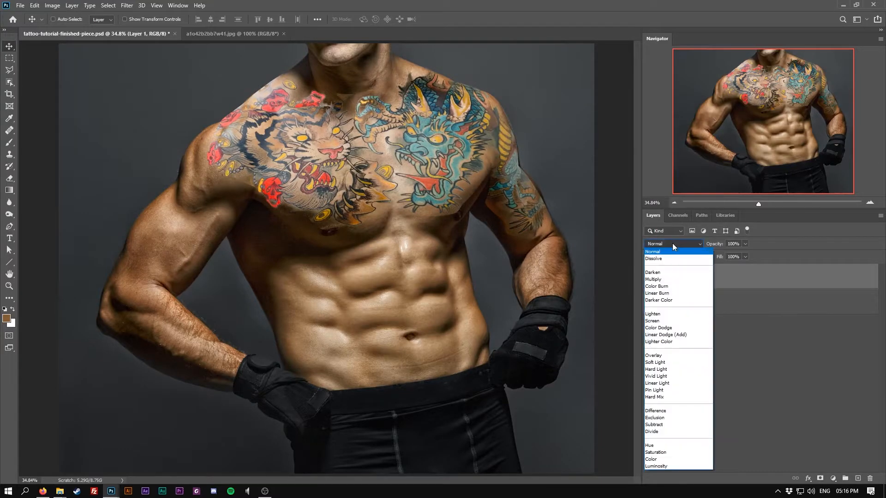
left_click(672, 280)
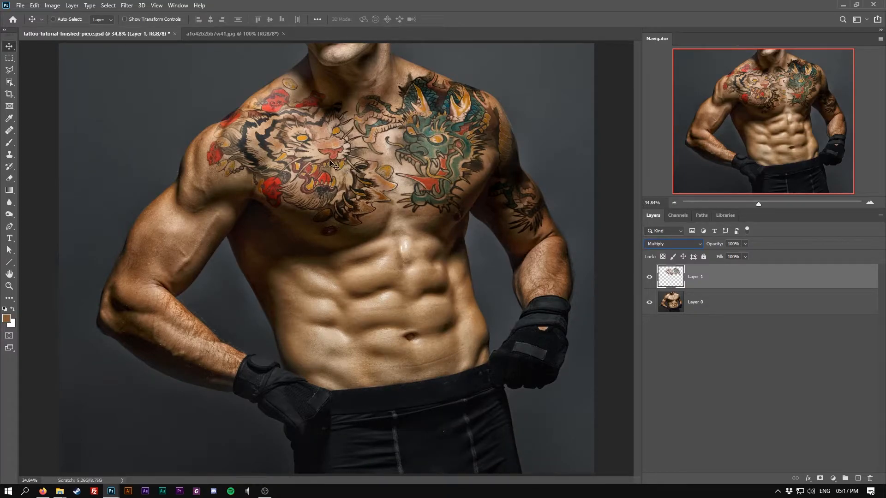
left_click(832, 478)
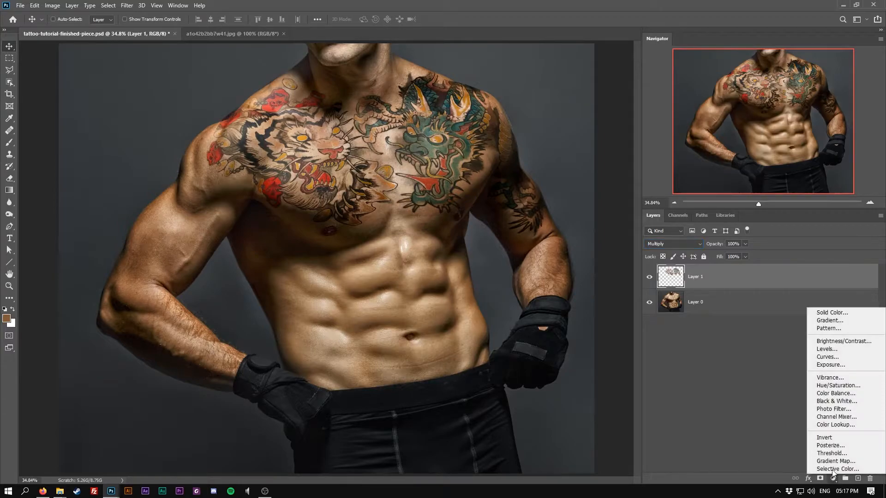
left_click(816, 358)
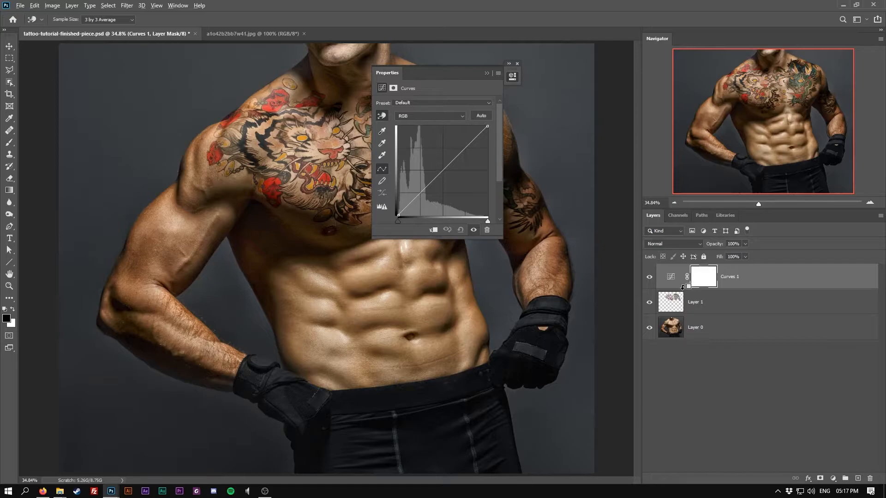
left_click(683, 287, "alt")
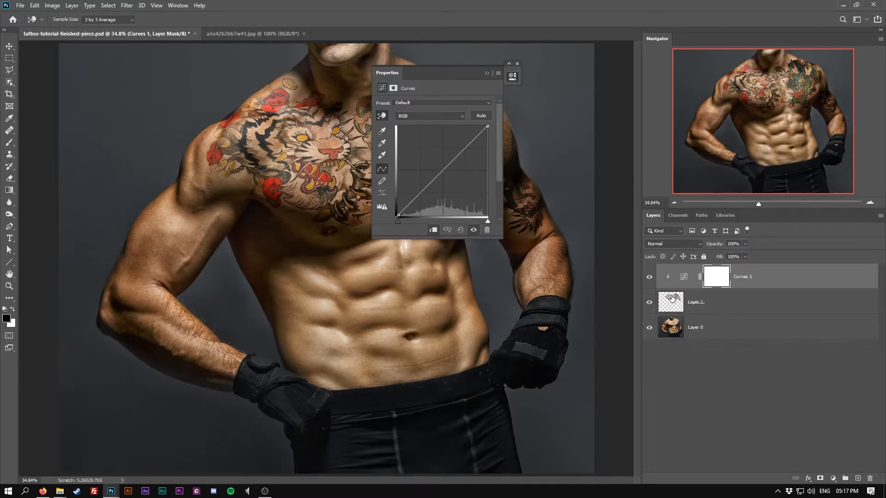
left_click(683, 280)
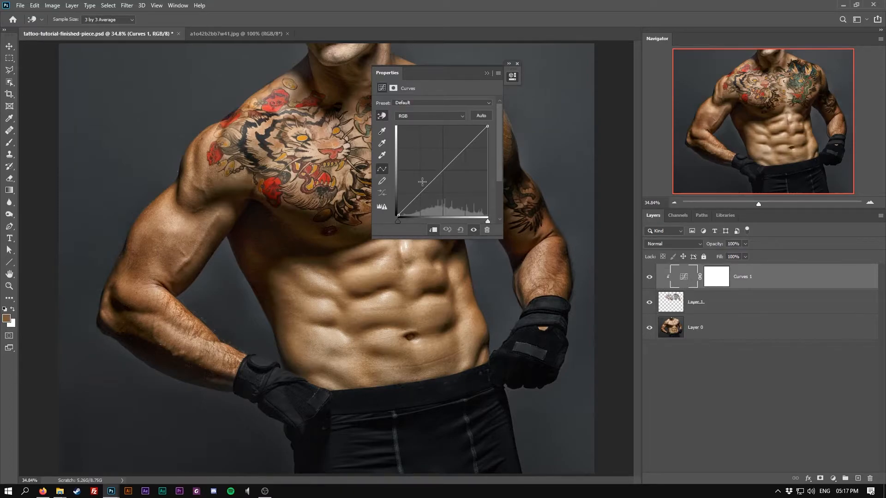
Step: Bend the Curves line upward to lighten the clipped tattoo
left_click_drag(414, 198, 421, 197)
left_click_drag(425, 73, 541, 172)
left_click_drag(584, 244, 581, 238)
left_click_drag(536, 296, 538, 295)
left_click_drag(581, 238, 577, 236)
left_click(615, 163)
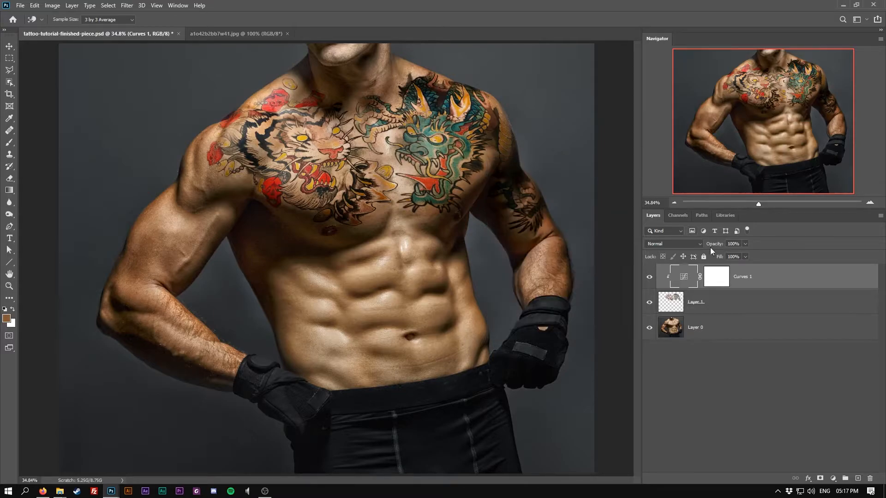
Step: Inspect the tattoo at 100% and lower the tattoo layer's opacity to 90%
left_click(670, 303)
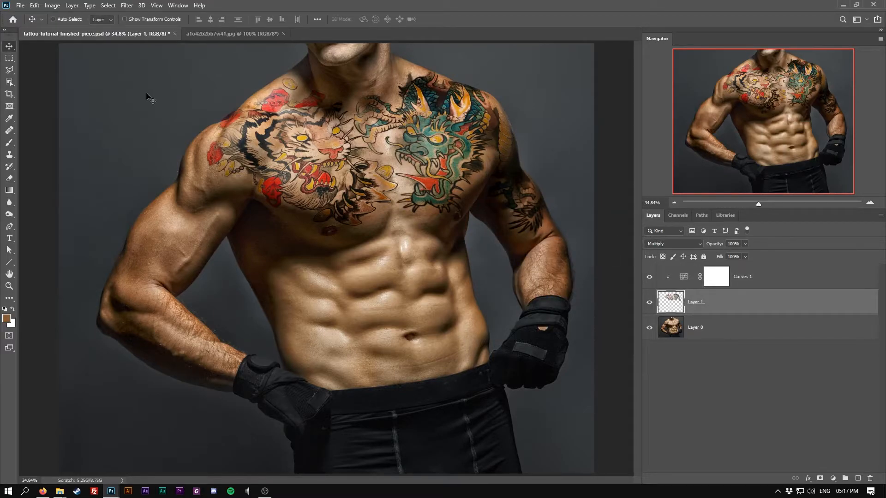
left_click(8, 286)
left_click(245, 19)
left_click_drag(412, 176, 398, 356)
left_click_drag(341, 202, 419, 263)
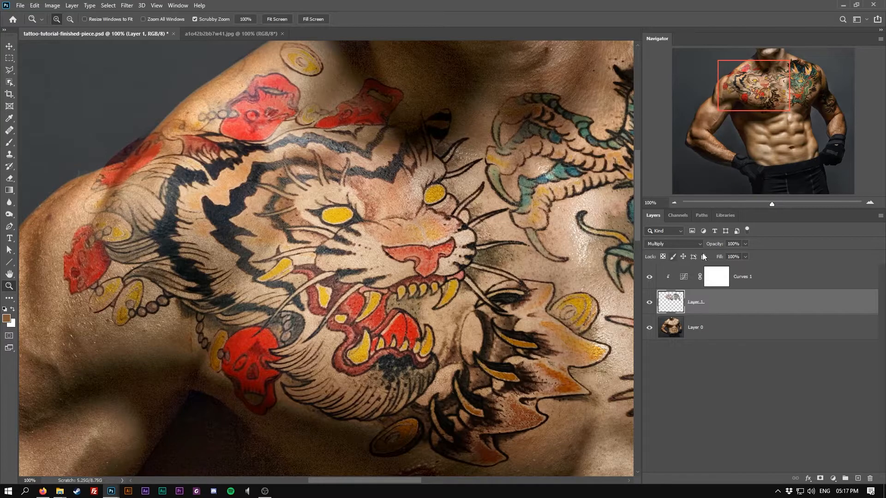
left_click_drag(716, 247, 715, 246)
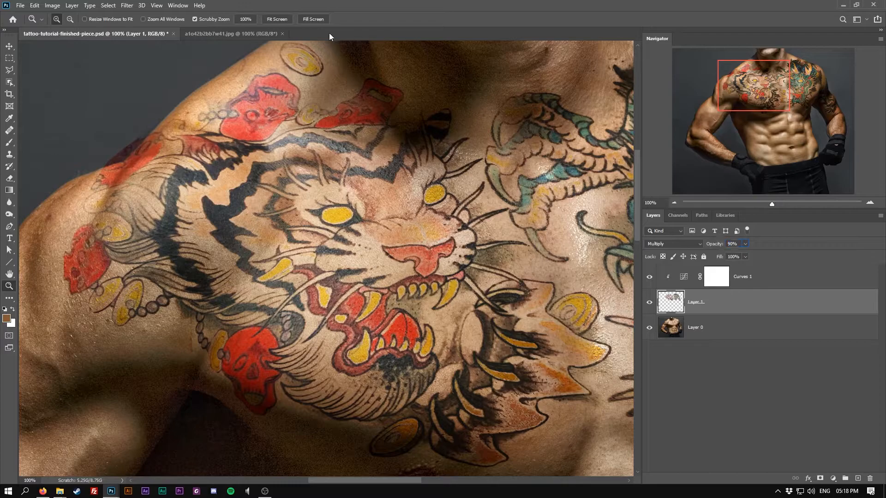
left_click(267, 19)
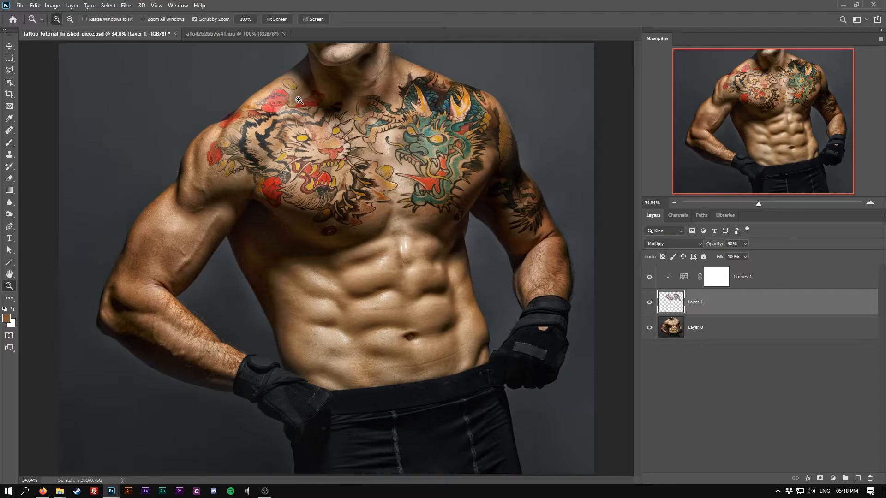
Step: Switch to the elephant tattoo photo and convert its Background into a regular layer
left_click(224, 33)
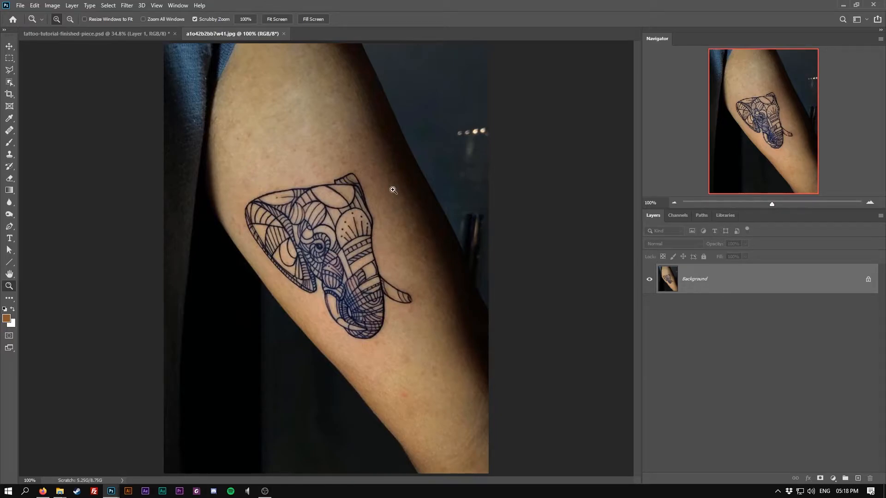
double_click(722, 279)
key("Return")
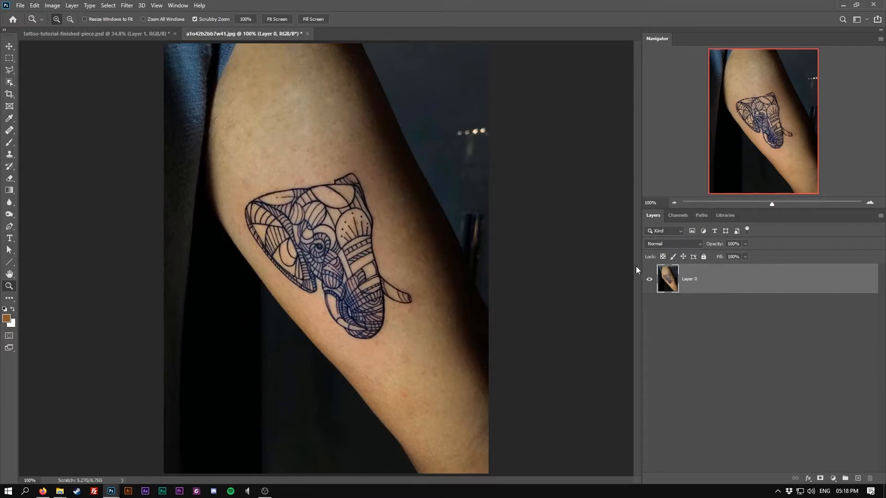
Step: Draw a Pen path loosely around the elephant tattoo on the forearm
left_click(9, 226)
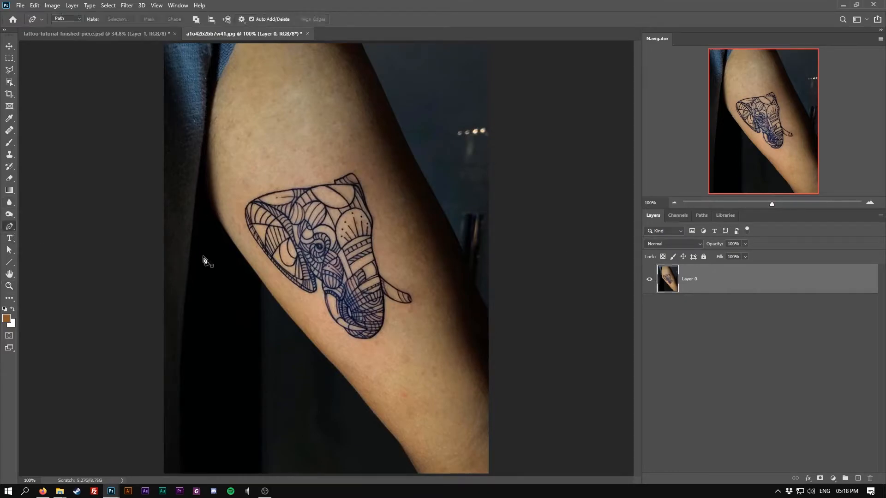
left_click_drag(256, 252, 257, 253)
mouse_move(343, 334)
left_mouse_down()
mouse_move(387, 342)
mouse_move(417, 312)
left_mouse_up()
left_click(414, 283)
left_click_drag(414, 282, 401, 261)
mouse_move(386, 219)
left_mouse_down()
mouse_move(383, 196)
mouse_move(358, 163)
left_mouse_up()
left_click_drag(340, 158, 322, 159)
left_click_drag(264, 172, 256, 178)
left_click_drag(239, 194, 240, 201)
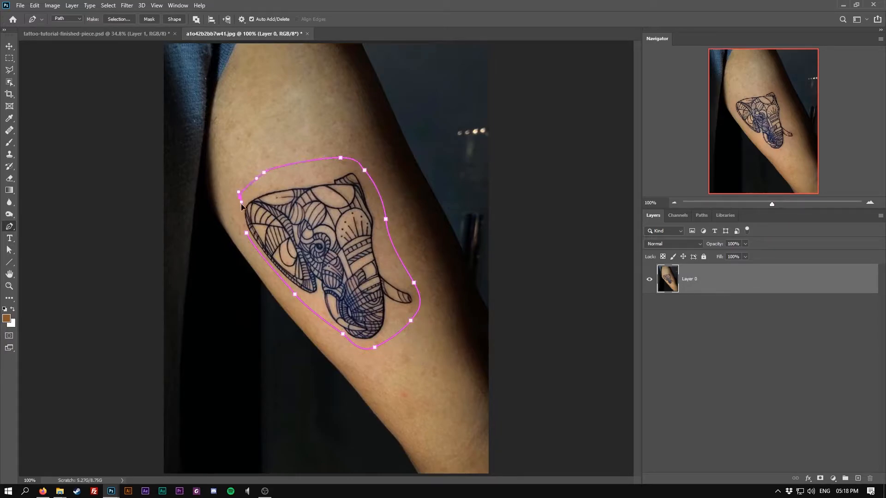
Step: Turn the path into a selection with 0.2 px feather, invert it, delete the surroundings, and deselect
right_click(248, 189)
left_click(279, 227)
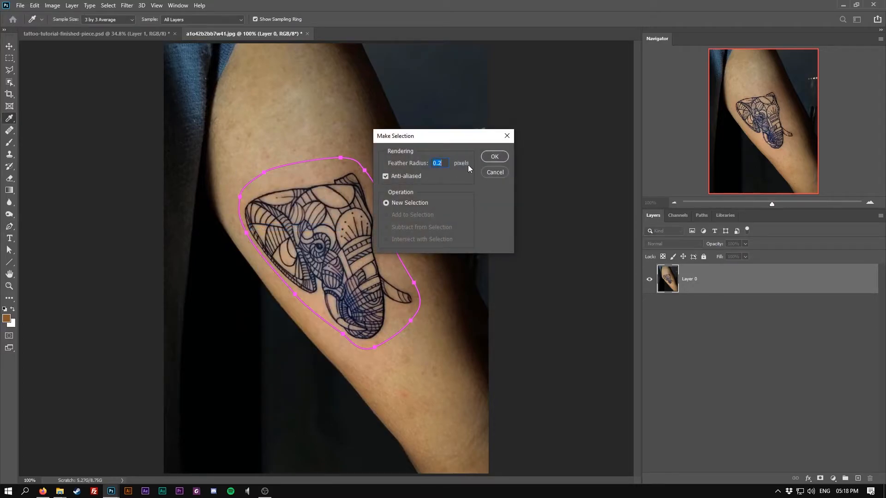
left_click(493, 157)
key("ctrl+shift+i")
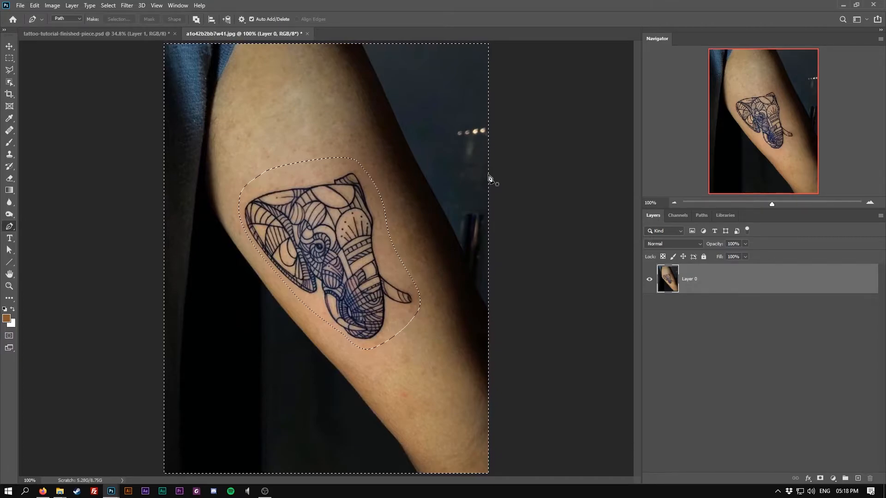
key("Delete")
key("ctrl+d")
Step: Select the skin tone with Color Range at Fuzziness 79 and delete it
left_click(111, 6)
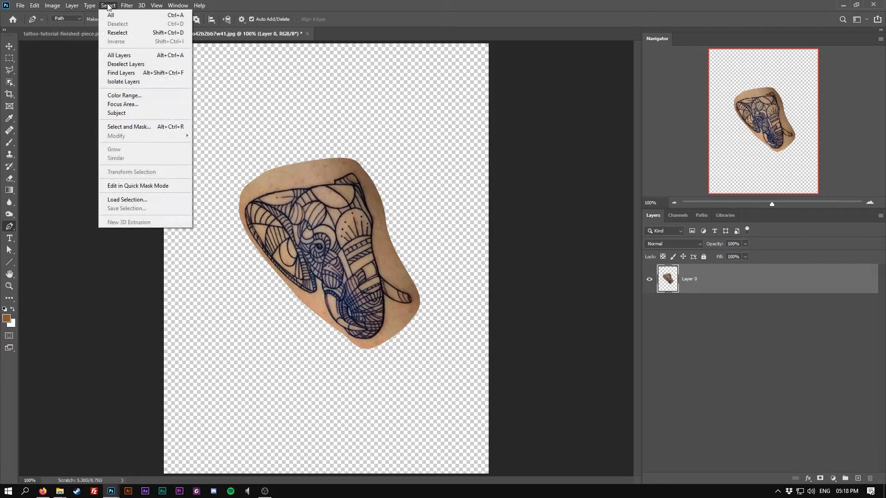
left_click(137, 96)
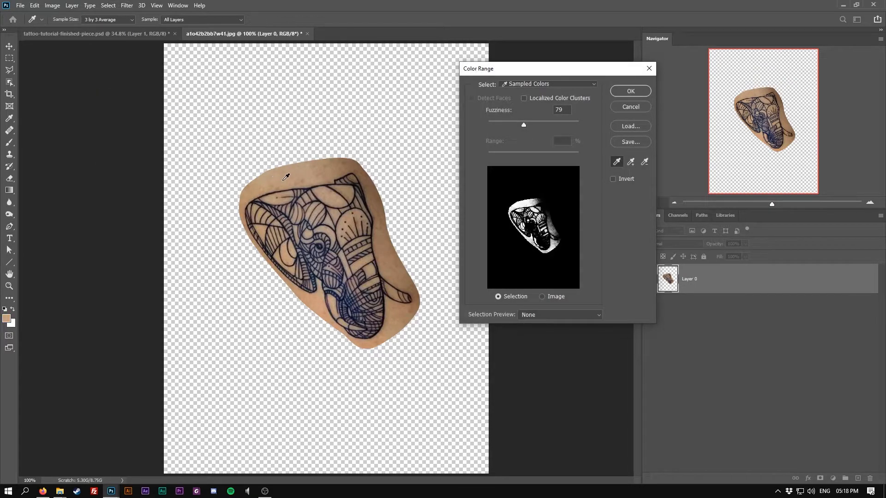
left_click(631, 91)
key("p")
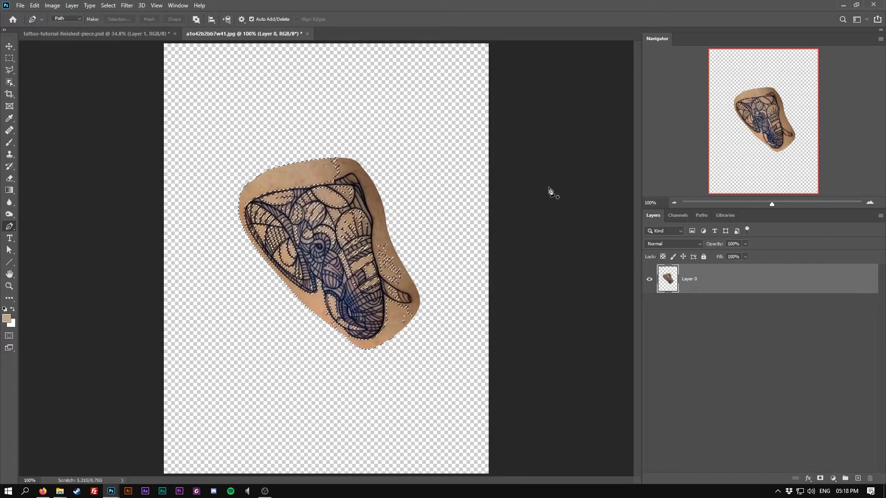
key("Delete")
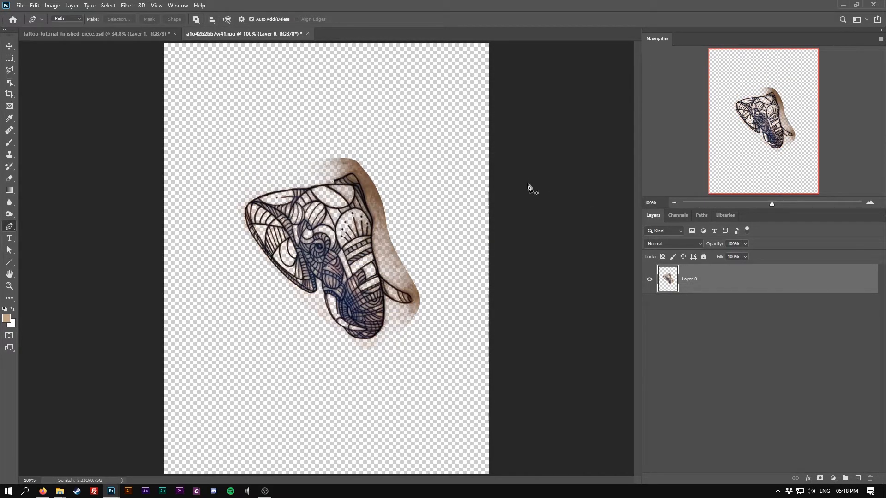
Step: Run Color Range again on the remaining skin and delete that selection too
left_click(109, 6)
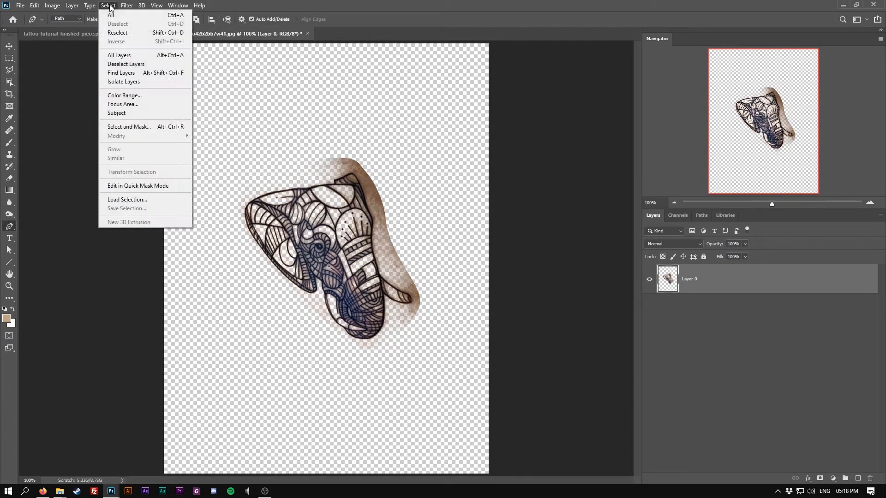
left_click(125, 95)
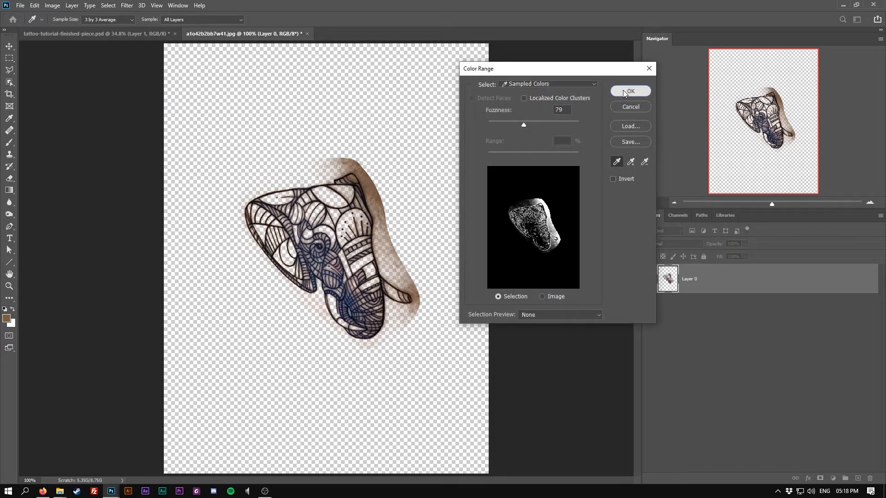
left_click(630, 92)
key("Delete")
key("p")
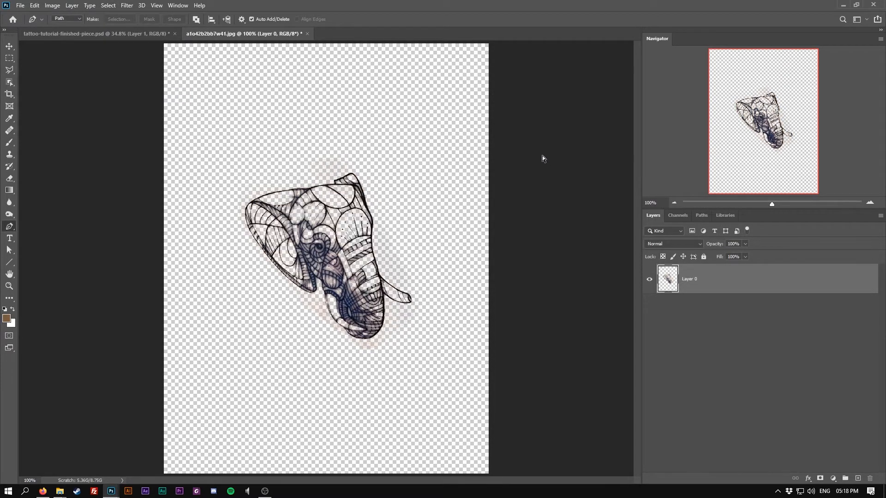
Step: Drag the elephant tattoo layer into the finished-piece document and minimize the photo window
left_click_drag(245, 33, 498, 195)
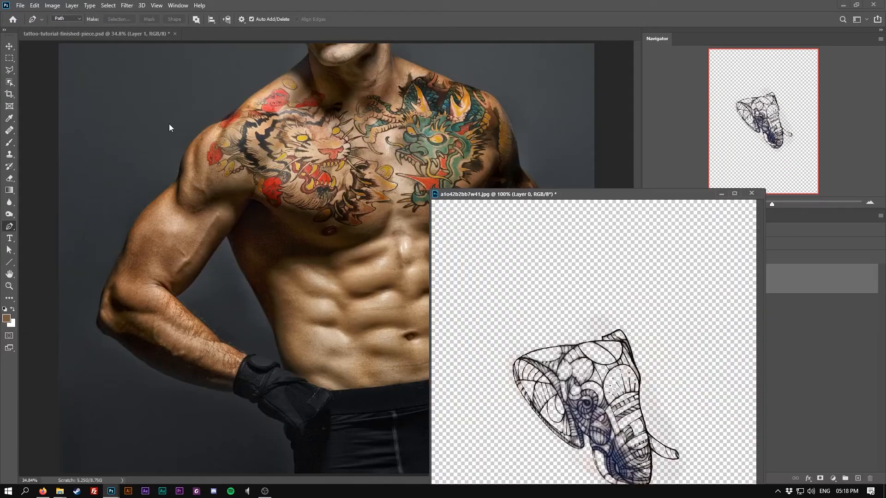
left_click(9, 46)
left_click_drag(580, 386, 180, 233)
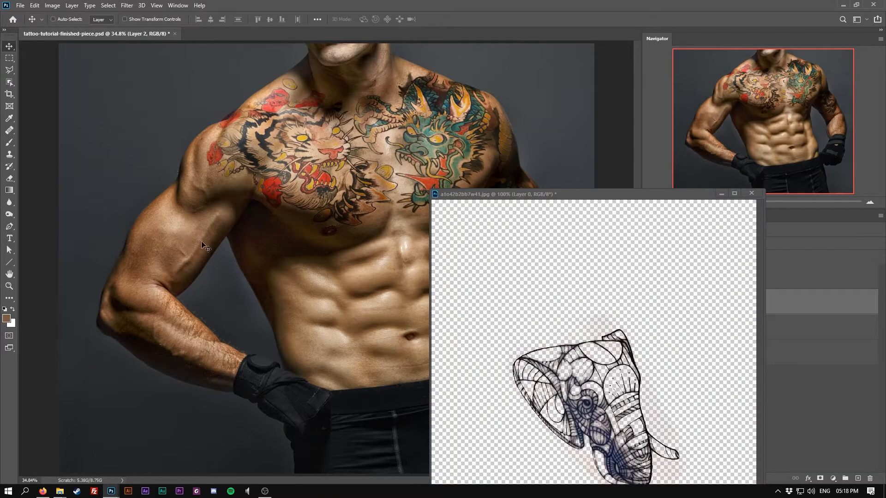
left_click(723, 194)
Step: Reorder the elephant layer to the top of the stack and nudge it onto the model's upper arm
left_click_drag(700, 301, 710, 281)
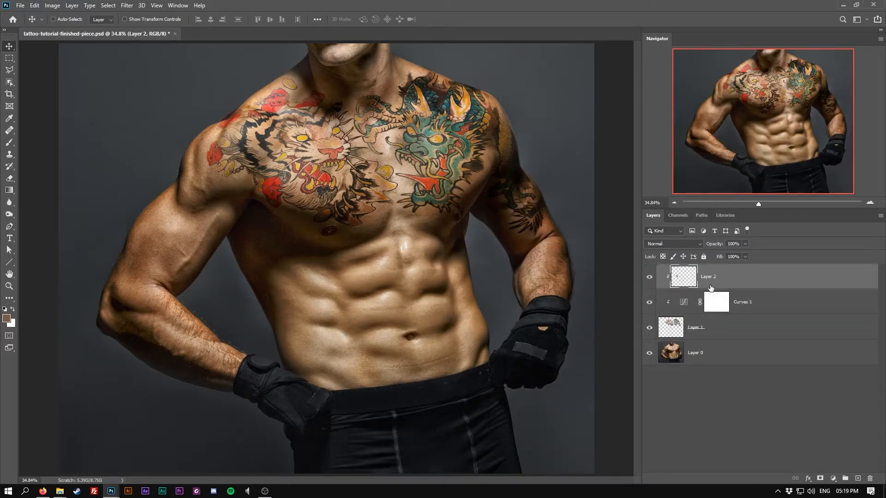
left_click(681, 287, "alt")
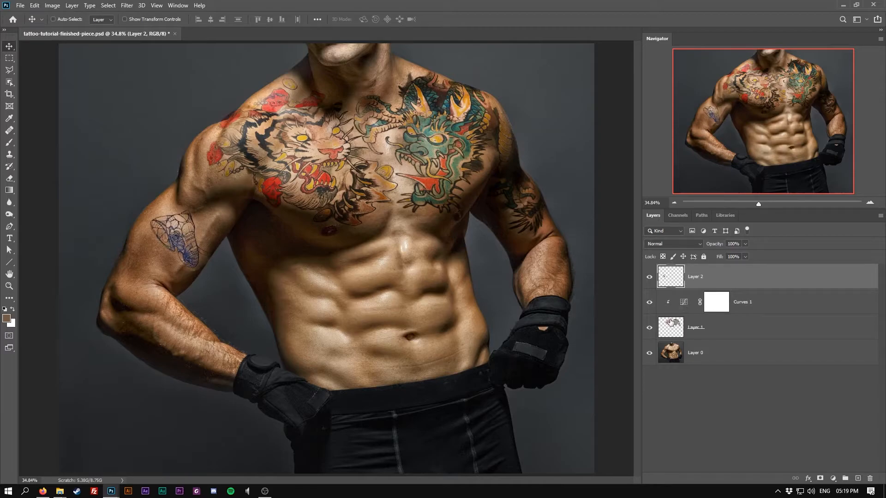
left_click_drag(180, 227, 173, 228)
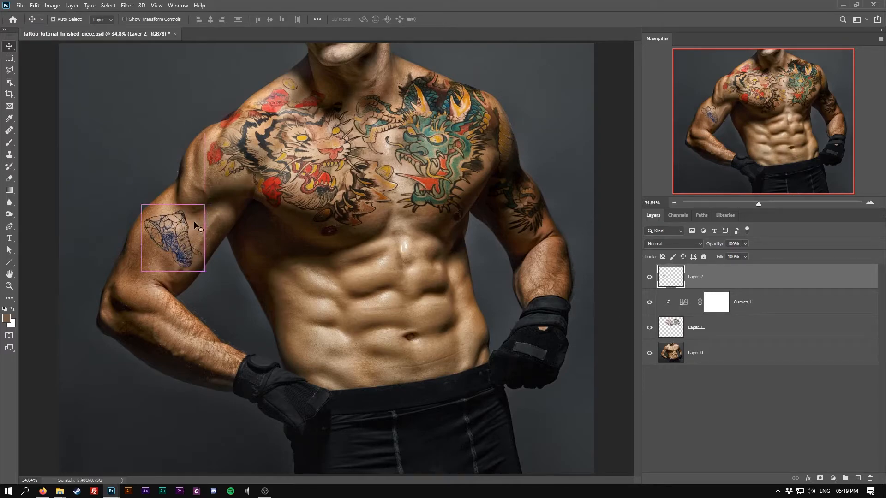
Step: Scale the elephant tattoo to about 143%, rotate it about 60° along the upper arm, and set its blend mode to Multiply
key("ctrl+t")
left_click_drag(217, 199, 244, 248)
left_click_drag(203, 223, 207, 202)
left_click_drag(183, 219, 227, 207)
left_click_drag(239, 254, 206, 239)
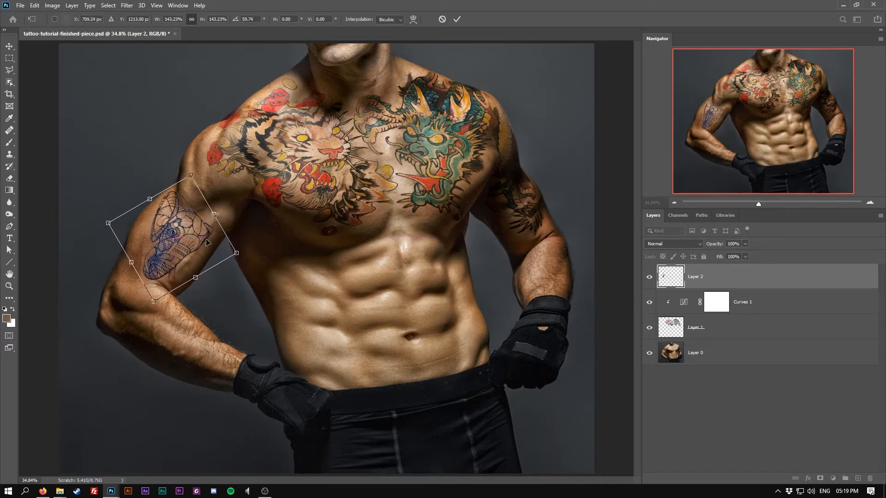
key("Return")
left_click(676, 244)
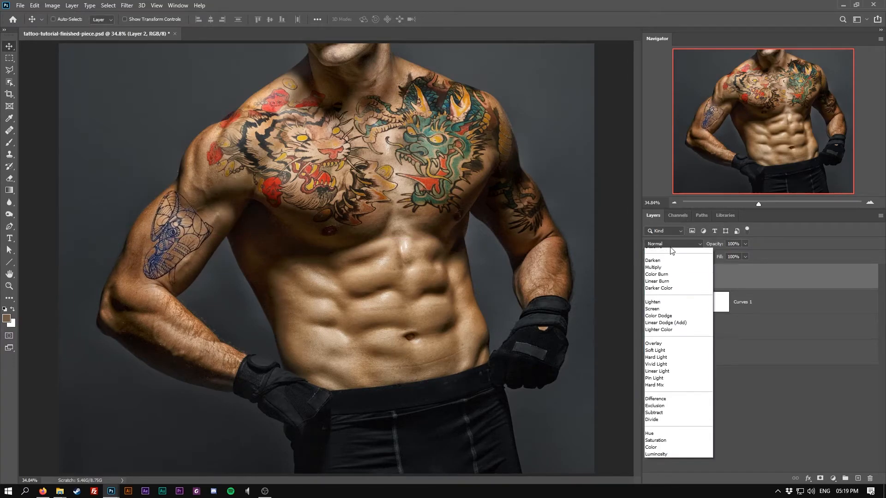
left_click(663, 281)
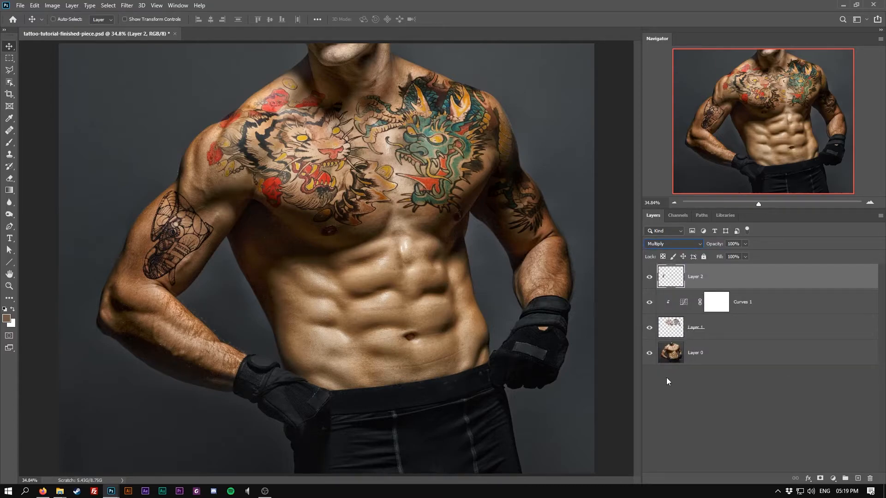
Step: Add a Hue/Saturation adjustment clipped to the elephant layer and set its Saturation to -100
left_click(833, 478)
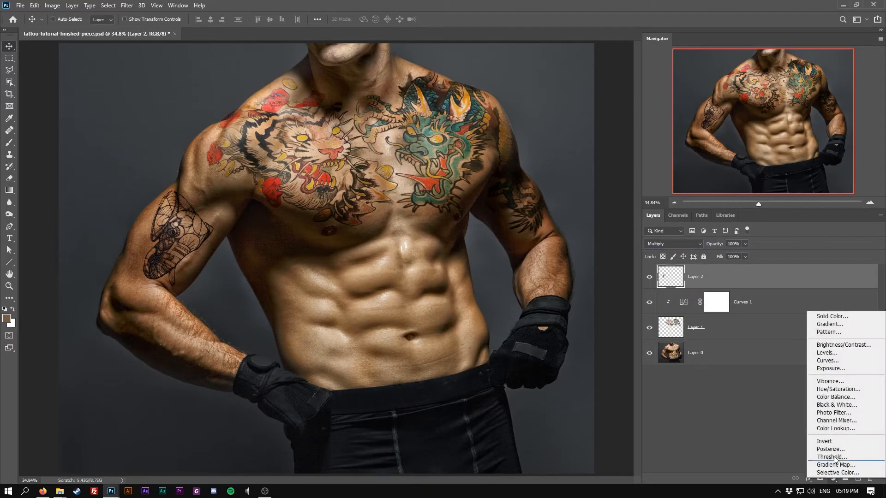
left_click(837, 389)
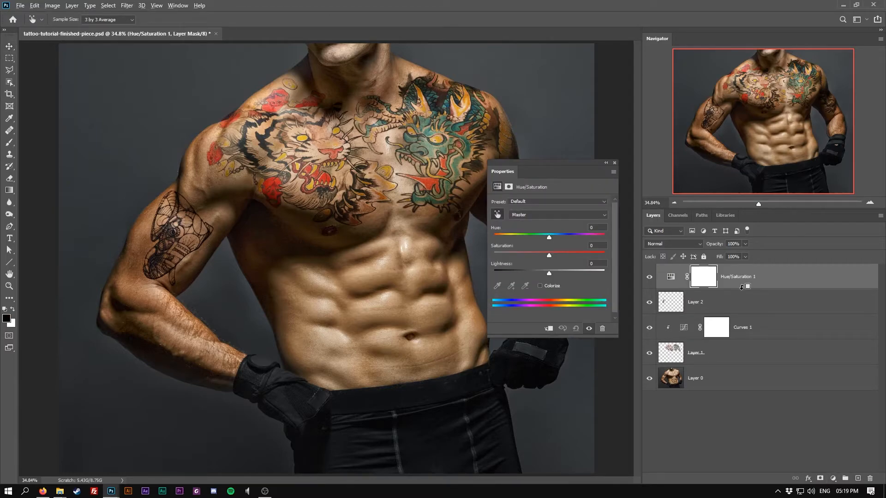
left_click(742, 287, "alt")
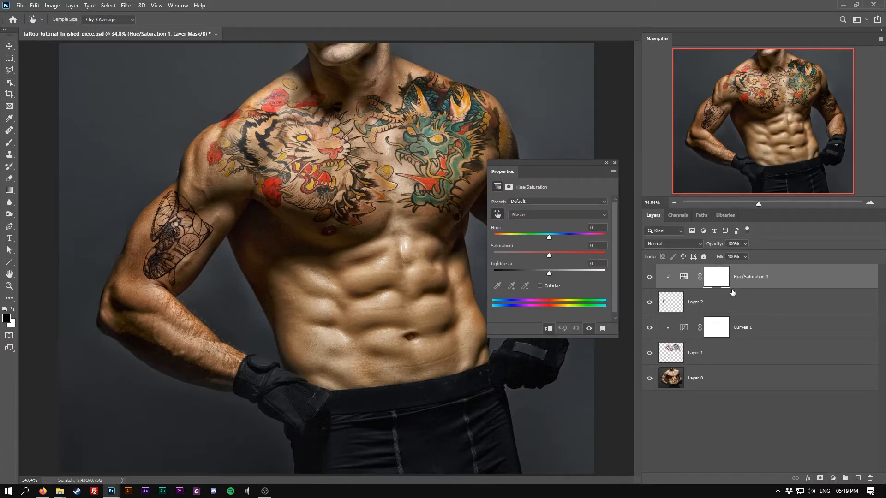
left_click(684, 276)
left_click(235, 215)
left_click_drag(526, 255, 477, 252)
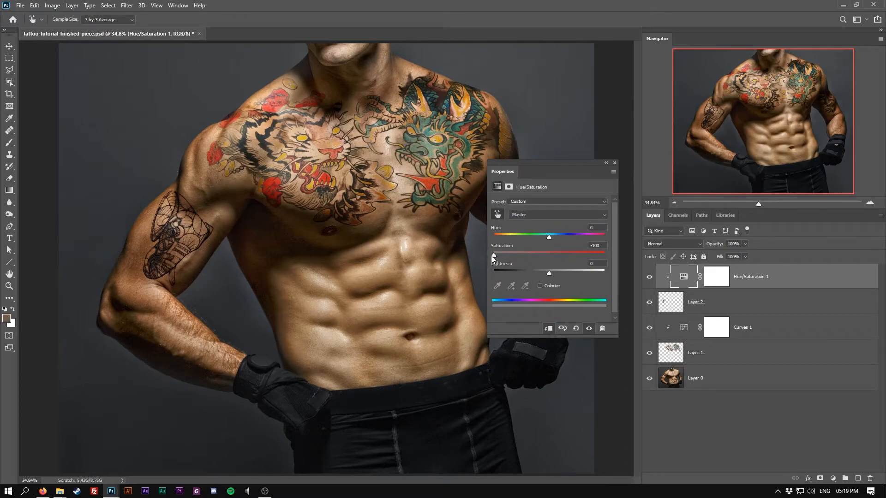
left_click(614, 163)
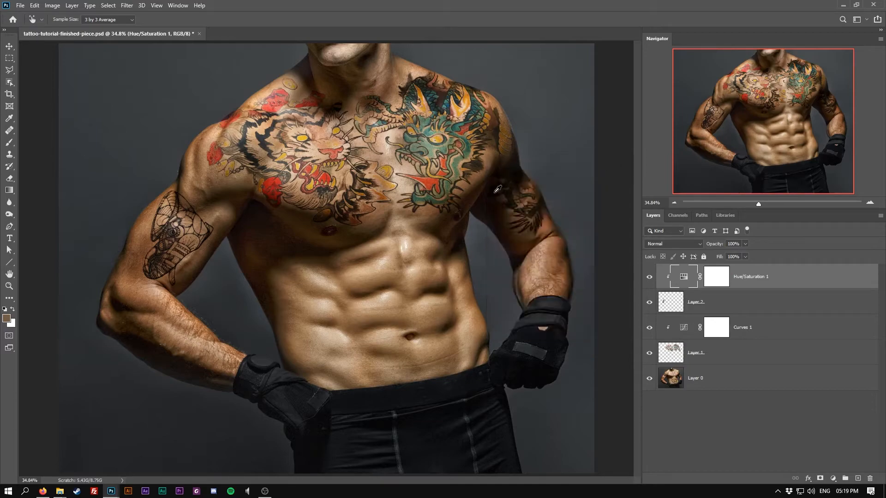
Step: Scale the elephant tattoo down to about 95% and reposition it on the upper arm
key("v")
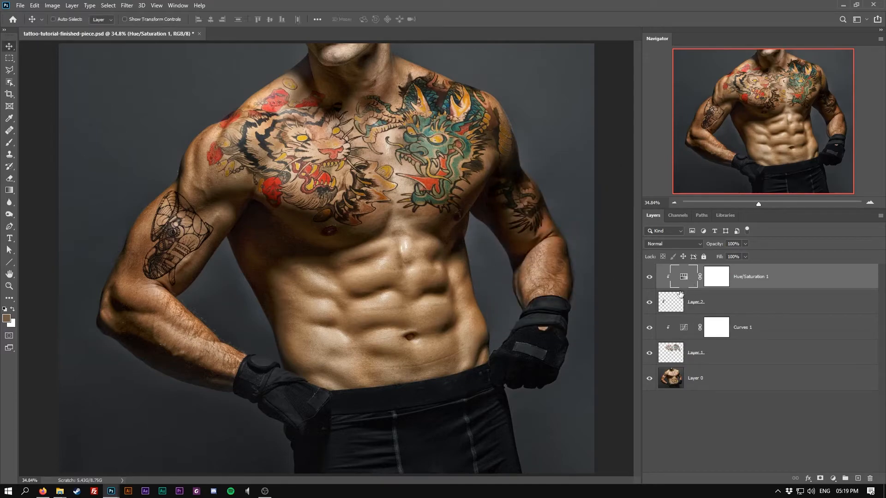
left_click(674, 299)
key("ctrl+t")
left_click_drag(221, 185, 216, 189)
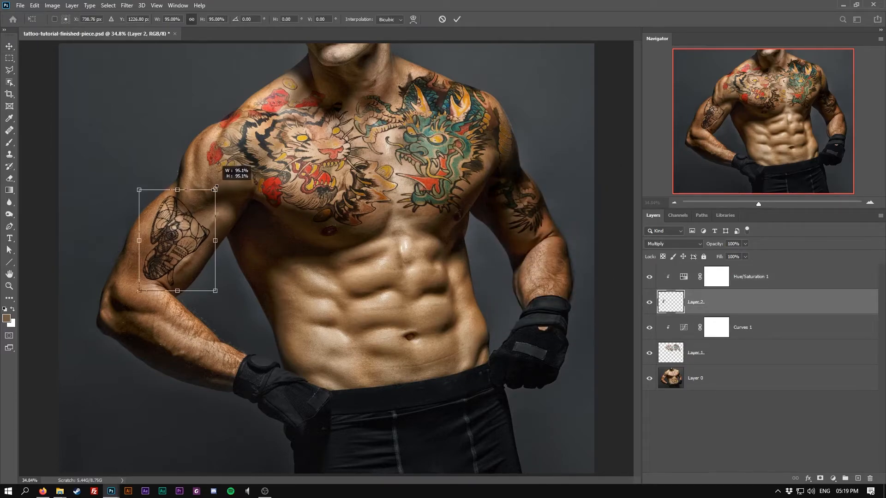
left_click_drag(185, 226, 182, 224)
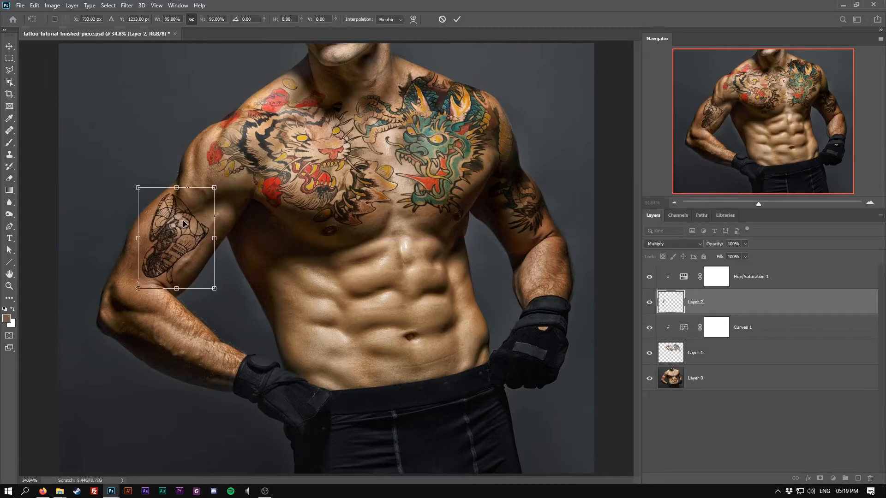
key("Return")
Step: Zoom in on the arm and lower the elephant layer's opacity to 89%
left_click(9, 286)
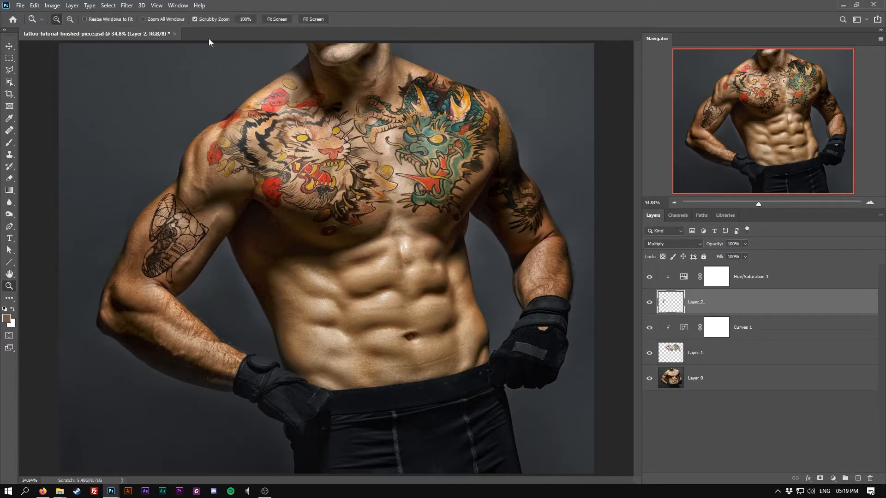
left_click(245, 19)
left_click_drag(204, 194, 555, 239)
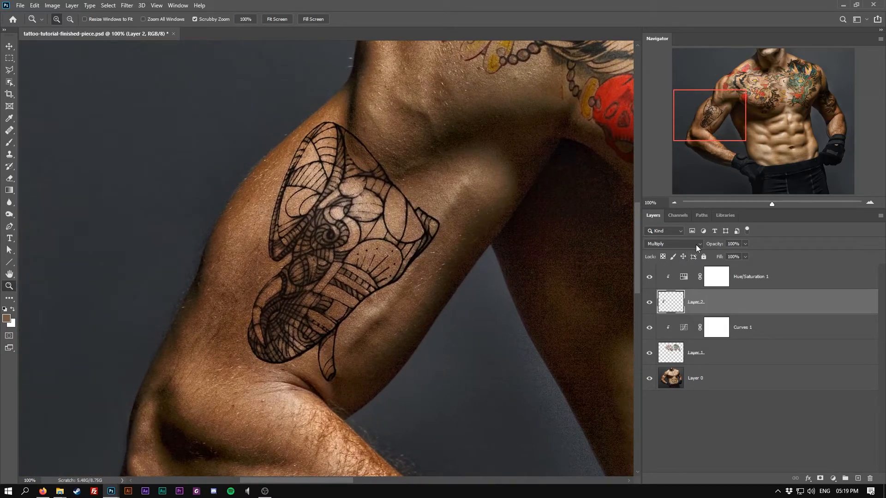
left_click_drag(718, 245, 714, 245)
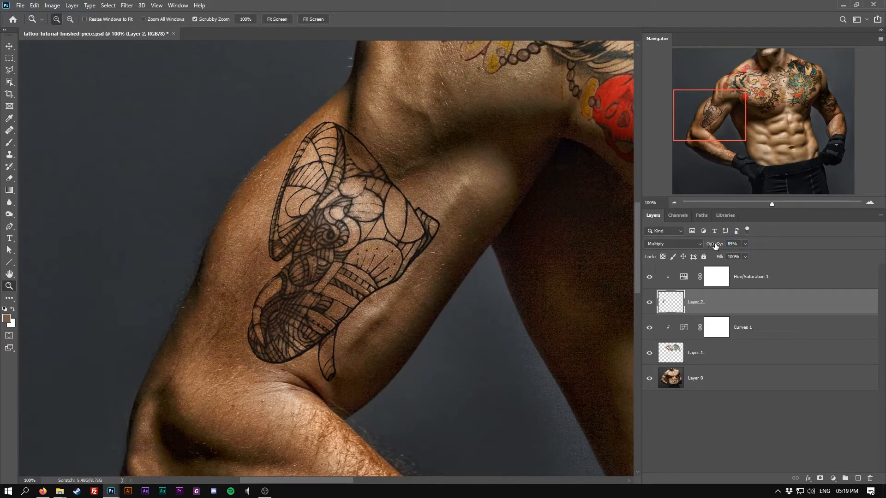
left_click(273, 19)
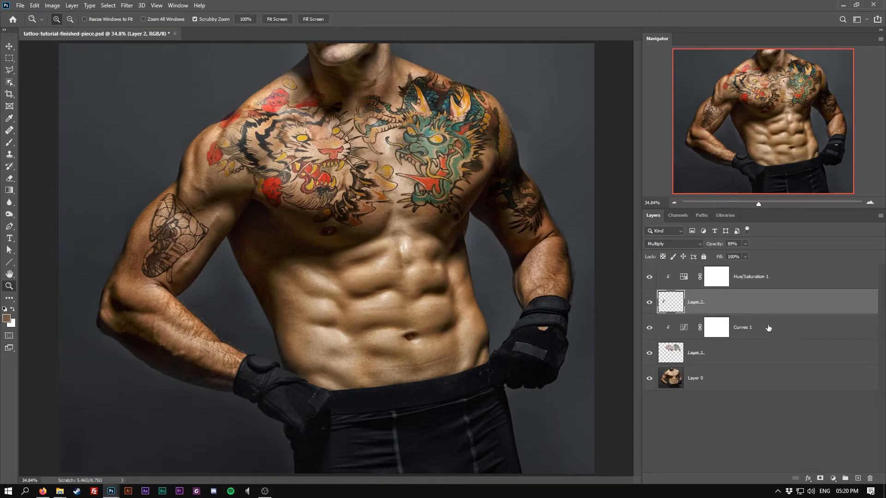
Step: Duplicate the base photo layer to the top of the stack and set the copy's blend mode to Hard Light
left_click(722, 379)
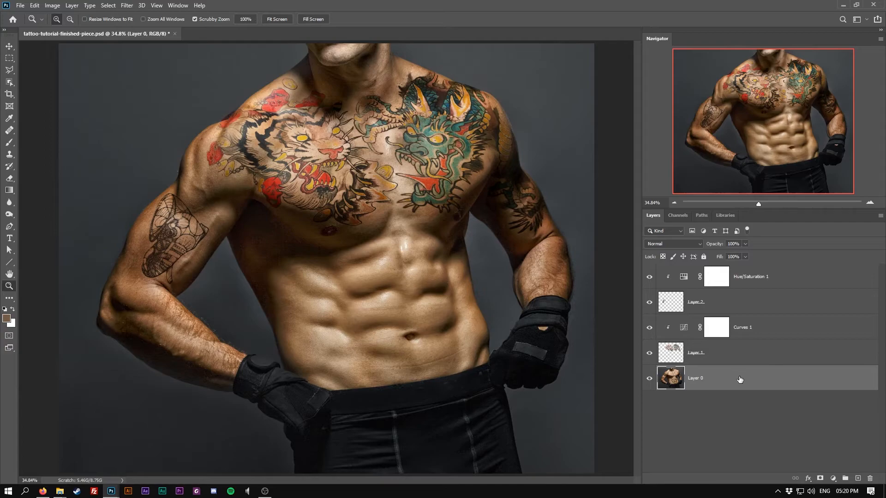
left_click_drag(740, 380, 744, 273)
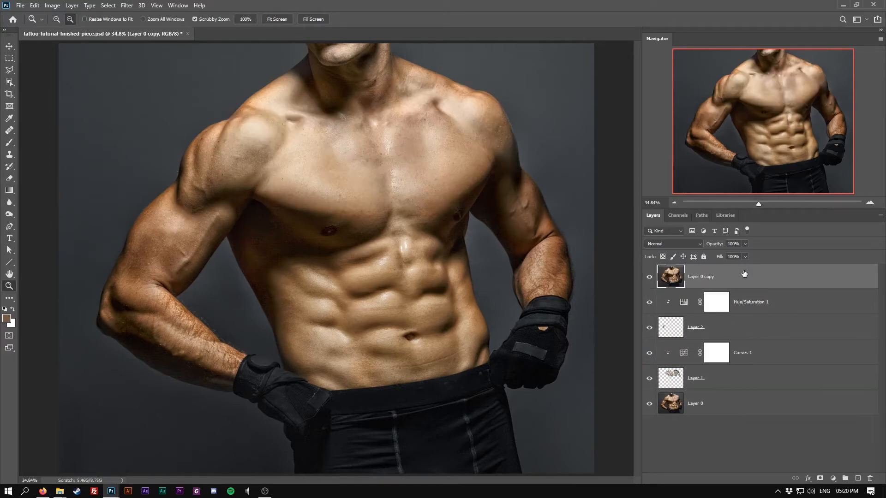
left_click(673, 243)
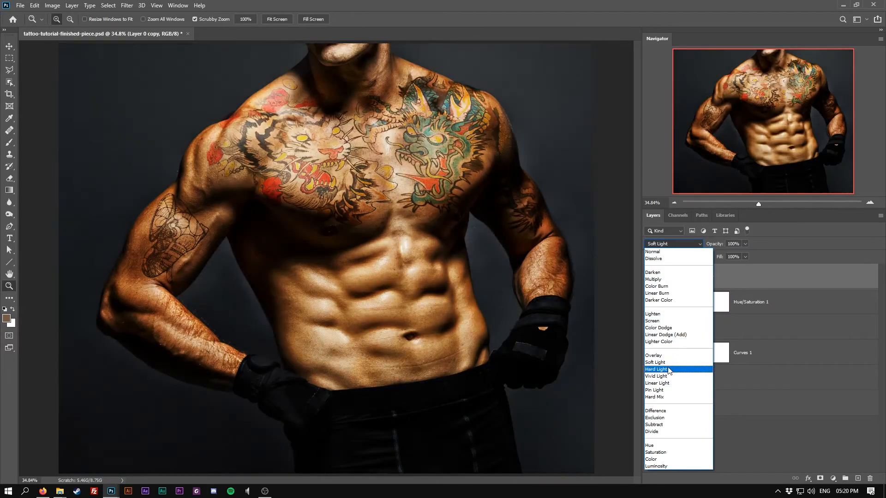
left_click(683, 369)
Step: Add a Hue/Saturation adjustment clipped to the Hard Light copy and set its Saturation to -100
left_click(833, 479)
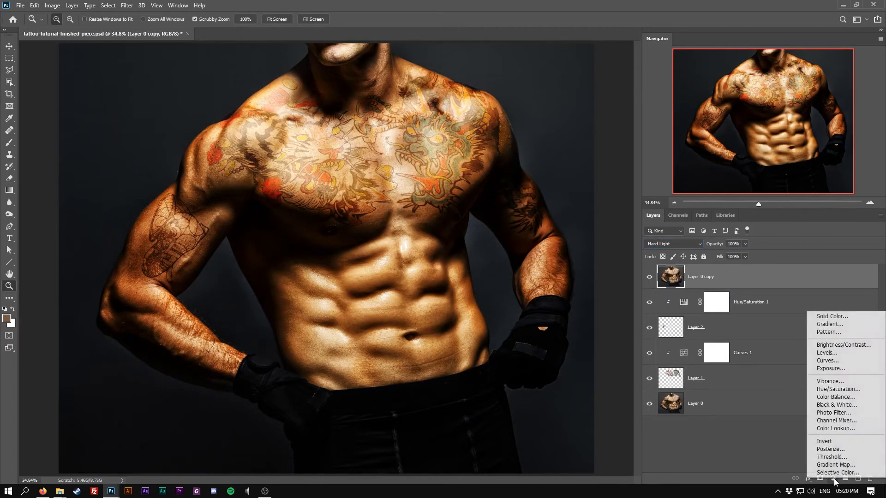
left_click(835, 390)
left_click(746, 285, "alt")
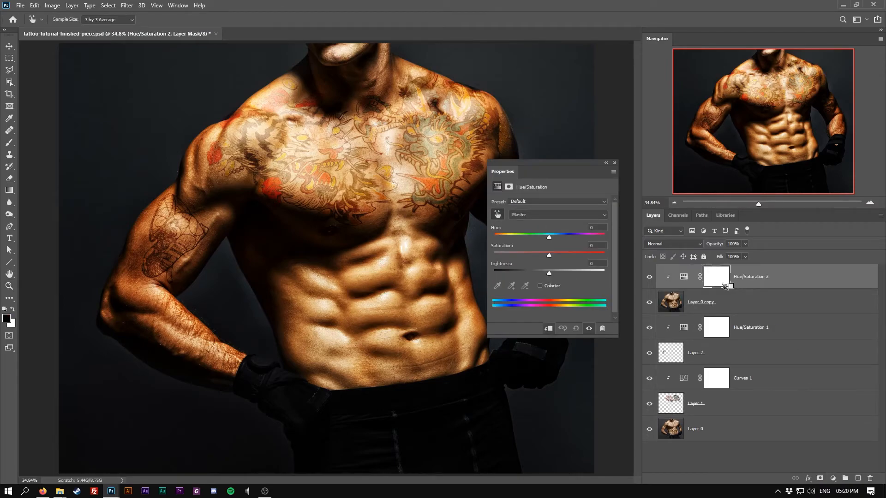
left_click(684, 277)
left_click_drag(549, 256, 446, 257)
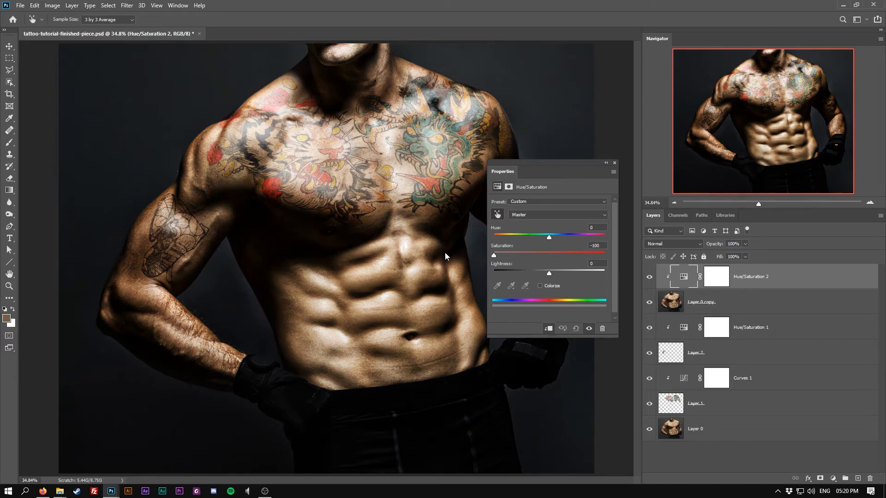
left_click(613, 163)
Step: Lower the Hard Light photo copy's opacity to 29%
left_click(670, 301)
key("z")
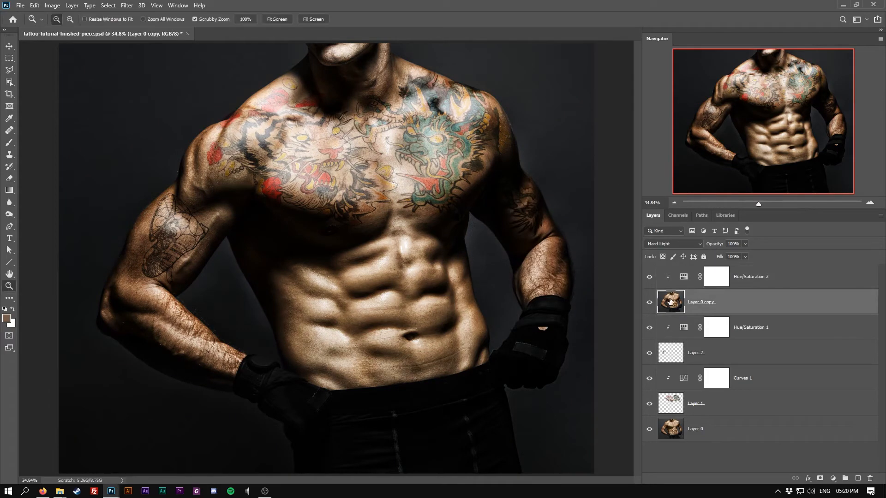
left_click_drag(710, 243, 716, 246)
Step: Toggle the Hard Light copy's visibility repeatedly to compare the composite with and without it
left_click(649, 303)
left_click(650, 303)
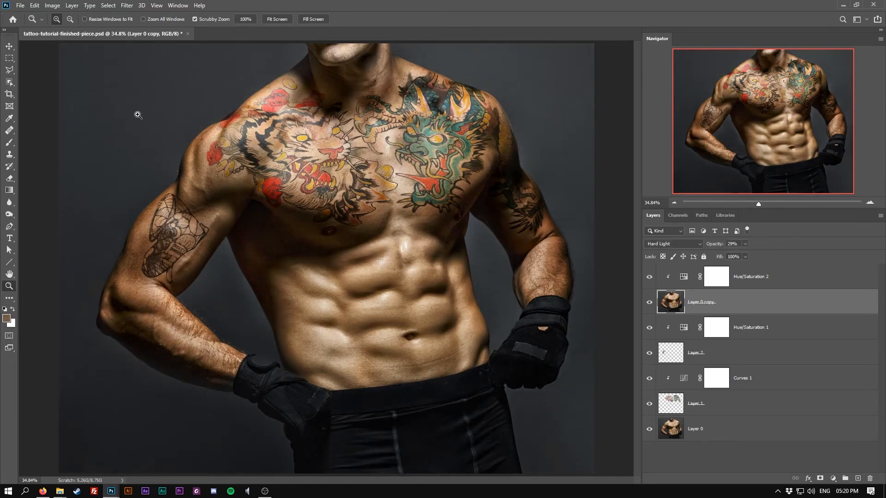
left_click(9, 46)
left_click(650, 303)
left_click(649, 303)
left_click(649, 302)
left_click(649, 303)
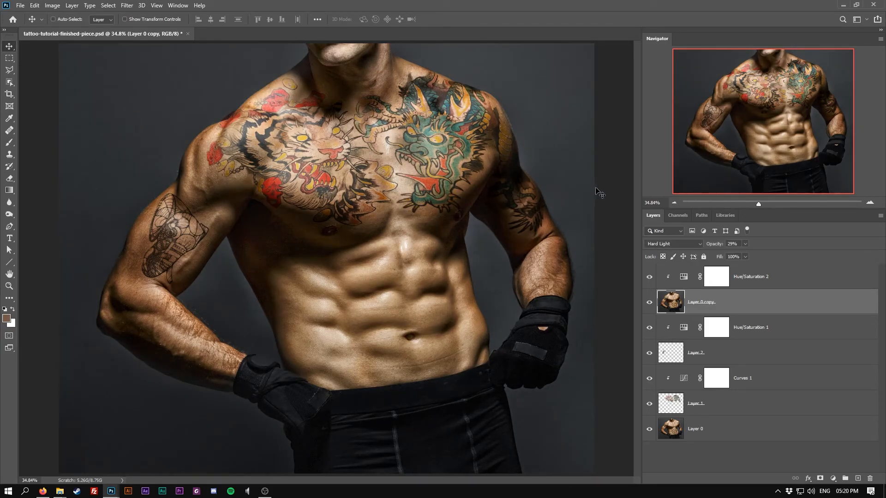
key("f")
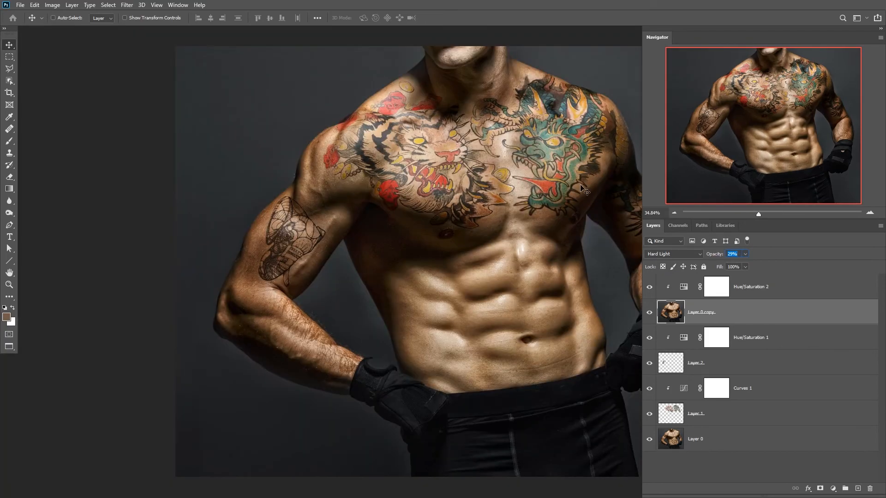